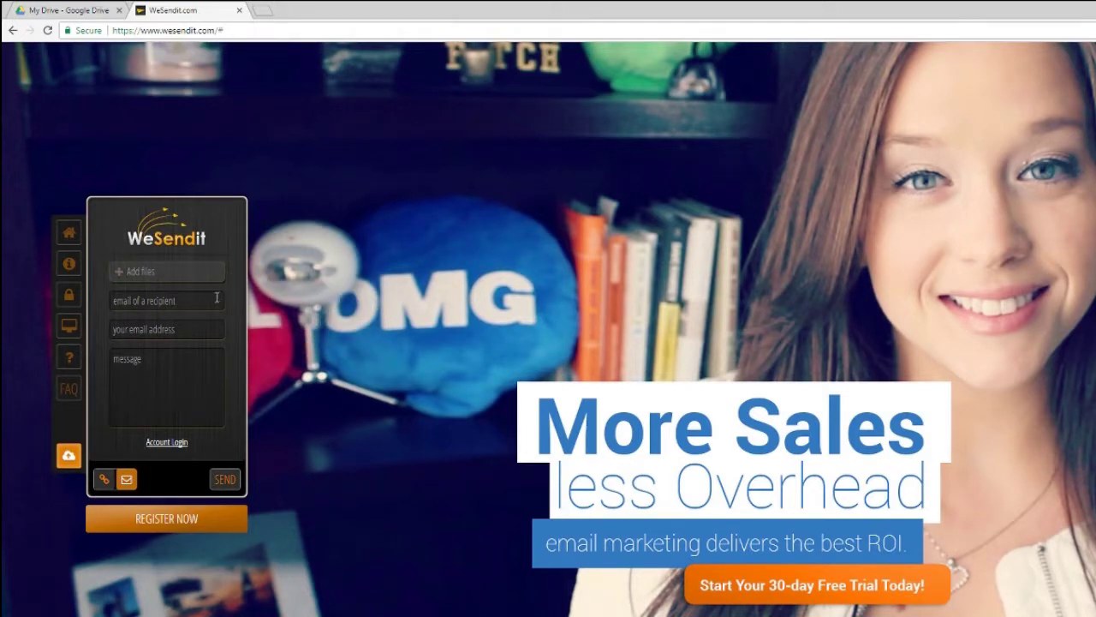
# Enter the recipient's email address and your own email as the sender.
pyautogui.moveTo(165, 283)
pyautogui.click(161, 301)
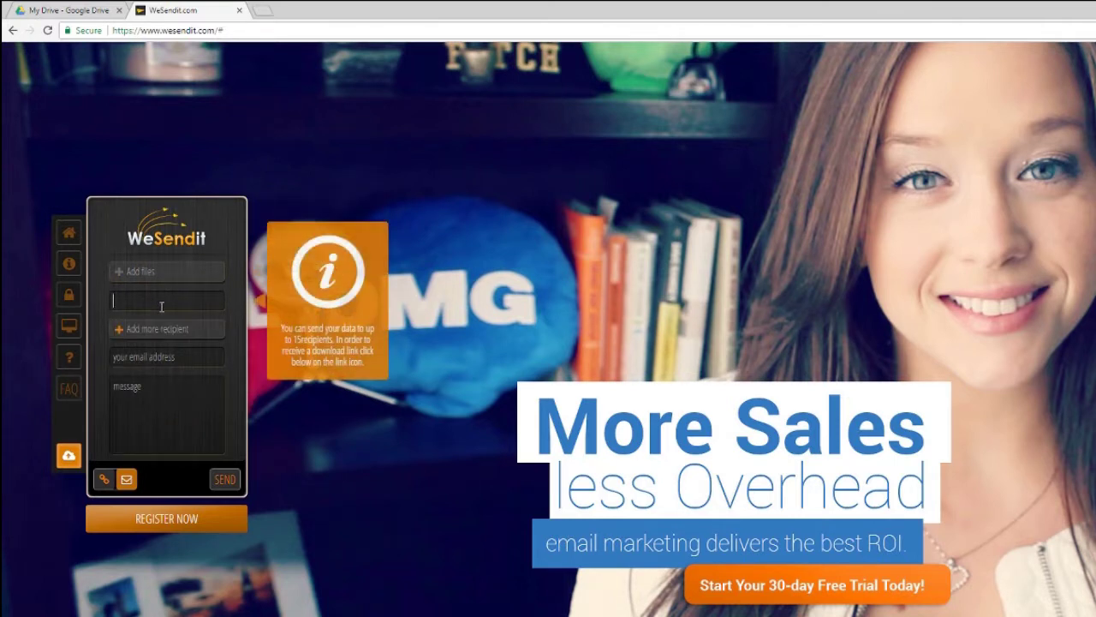
pyautogui.click(164, 356)
pyautogui.write('test"gma')
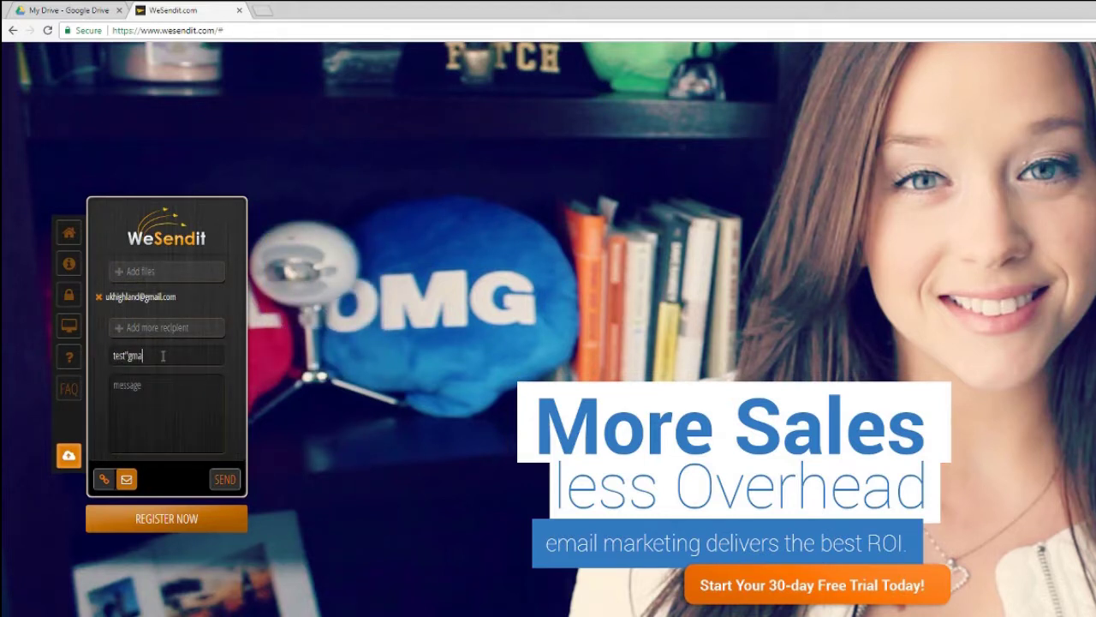
pyautogui.press('BackSpace')
pyautogui.press('BackSpace')
pyautogui.press('BackSpace')
pyautogui.press('BackSpace')
pyautogui.write('@gmail.com')
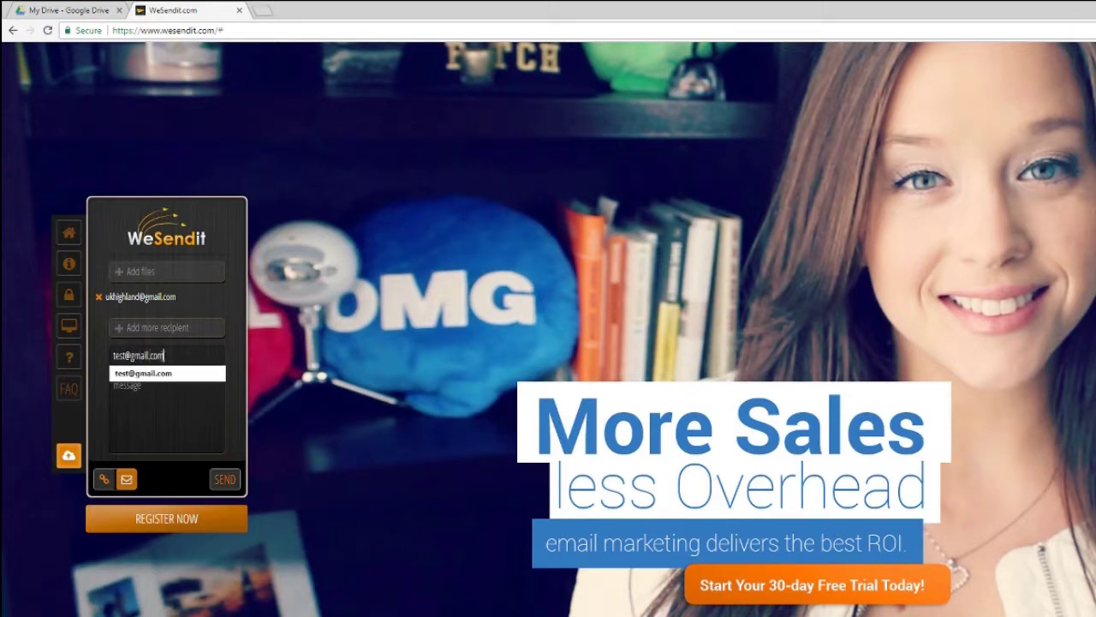
# Write the message 'Here is your pics from the other day' and start attaching files.
pyautogui.click(147, 404)
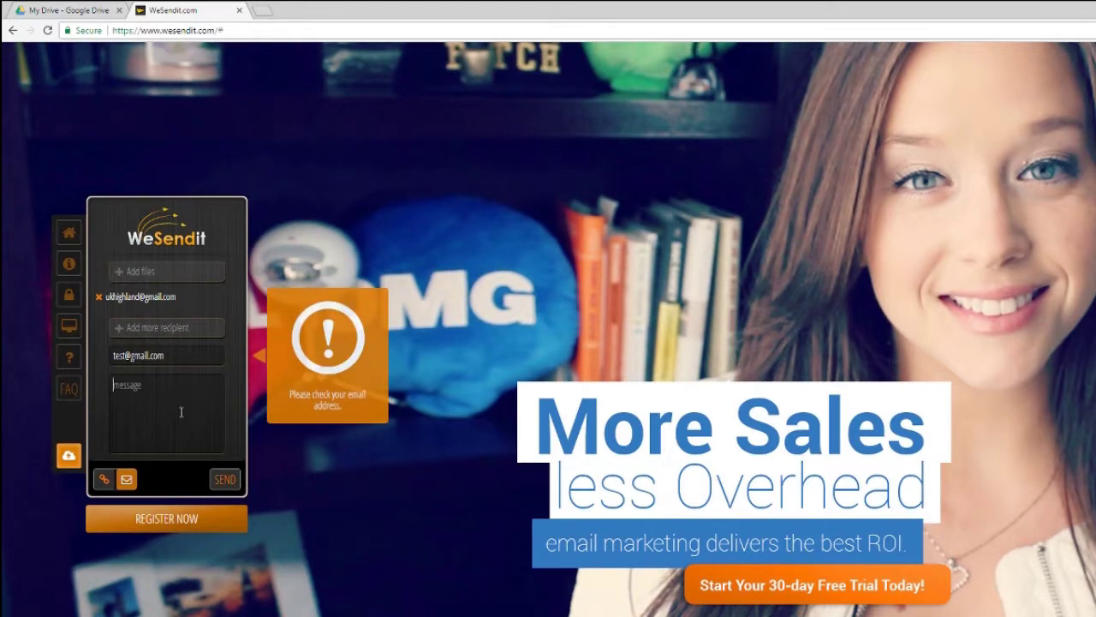
pyautogui.write('Here is your pics from the other day.....')
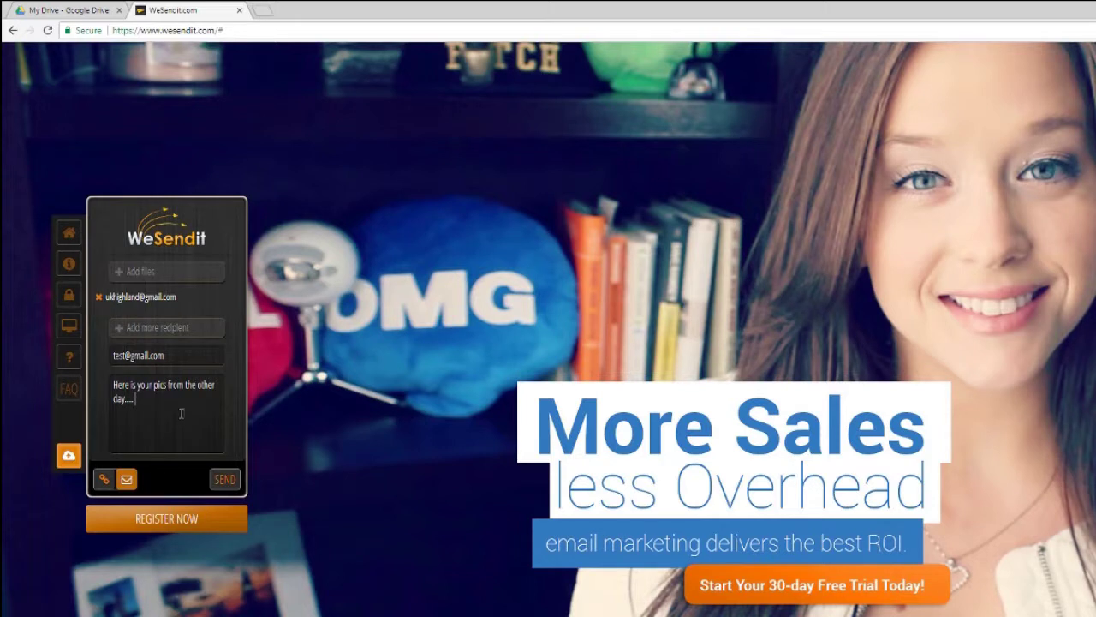
pyautogui.click(151, 276)
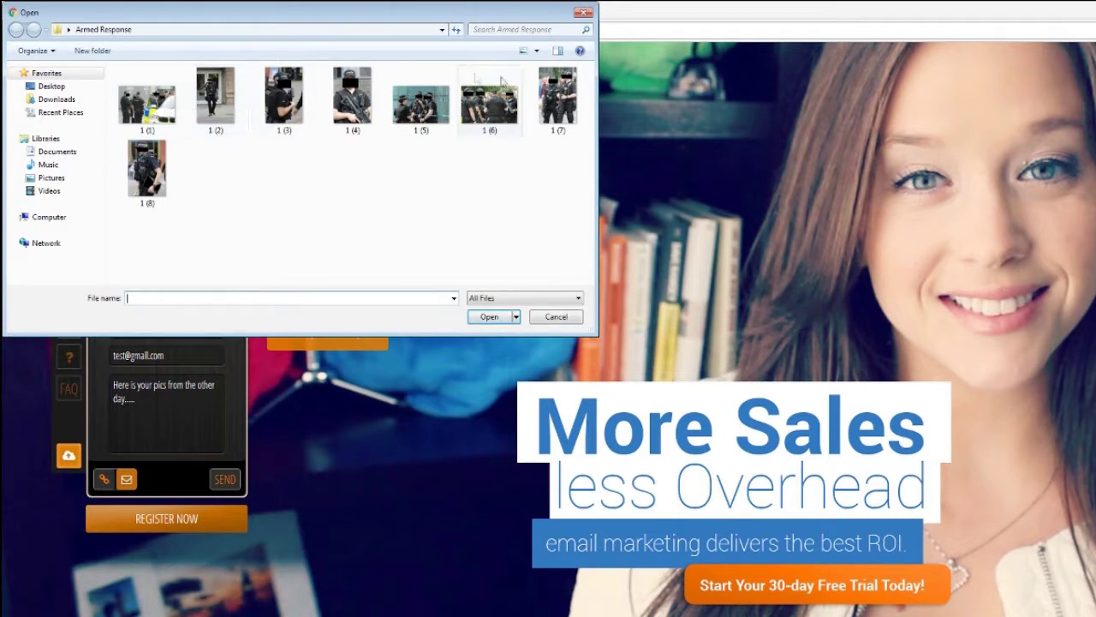
pyautogui.click(70, 30)
pyautogui.click(79, 41)
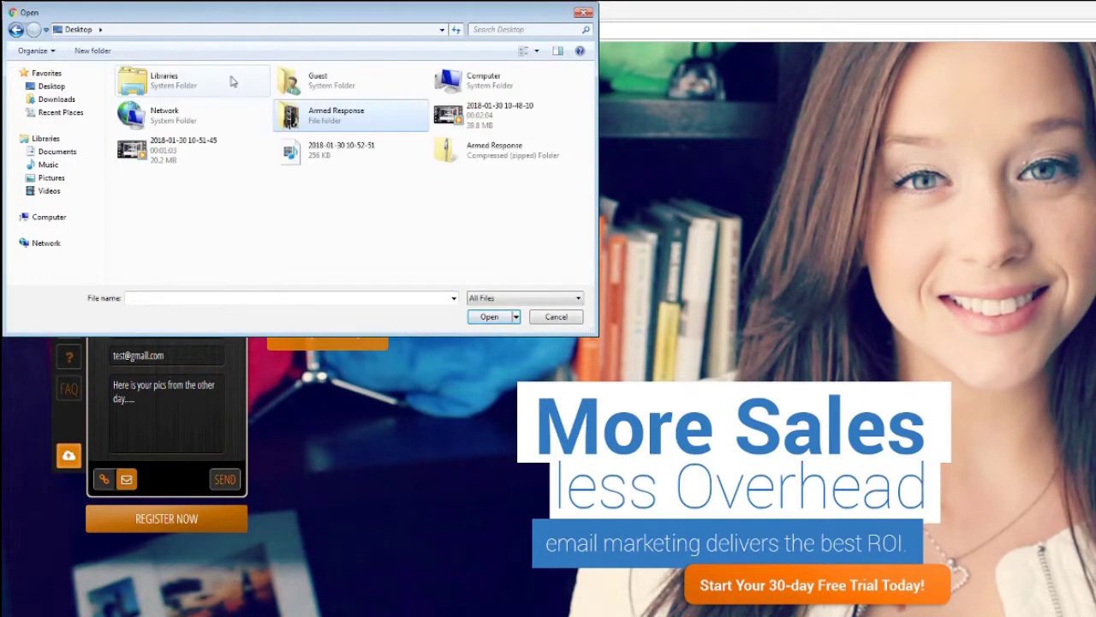
pyautogui.doubleClick(320, 120)
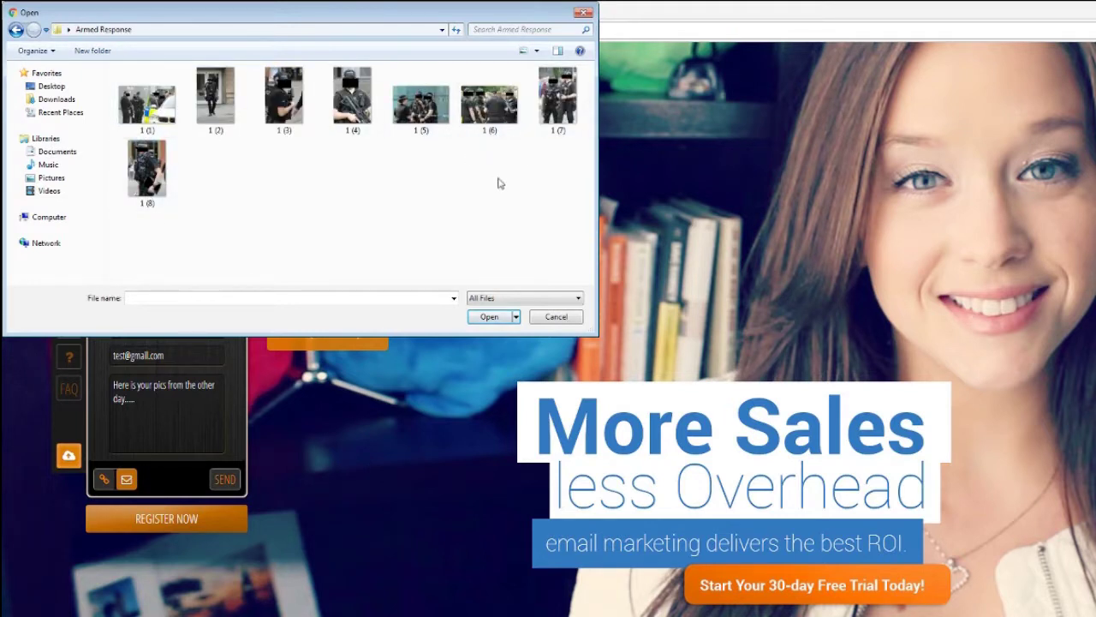
pyautogui.moveTo(565, 276); pyautogui.dragTo(144, 115)
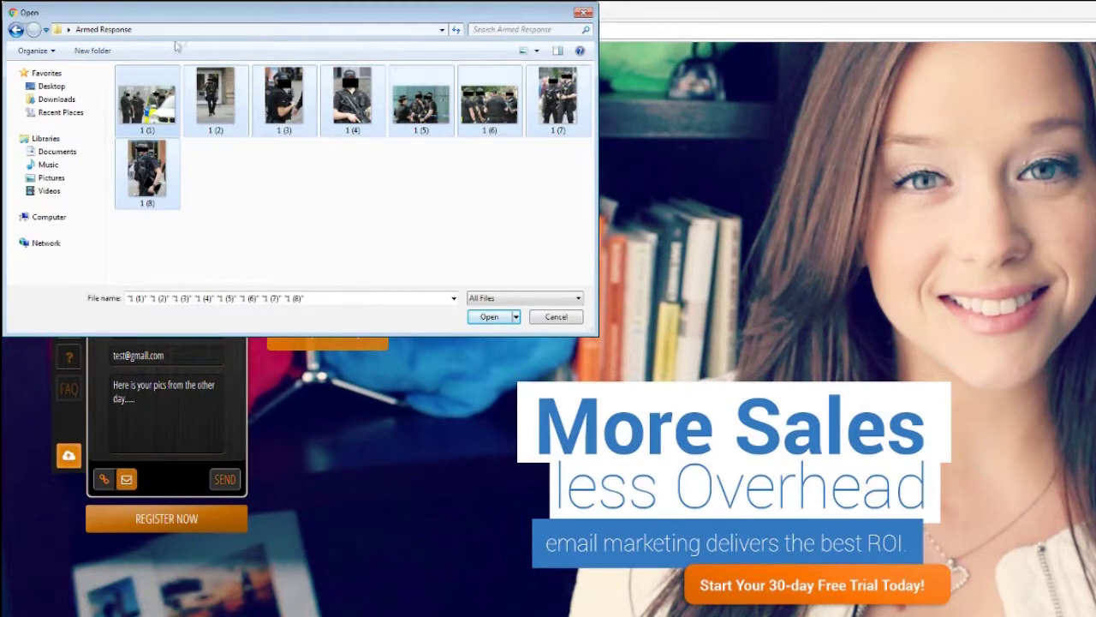
pyautogui.click(20, 29)
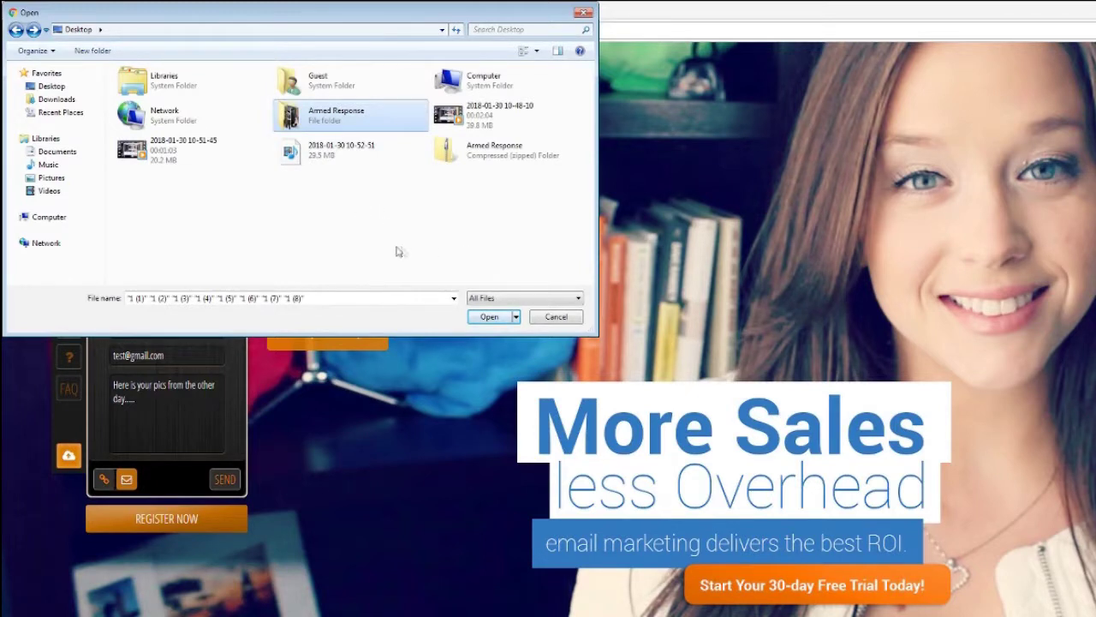
pyautogui.click(68, 31)
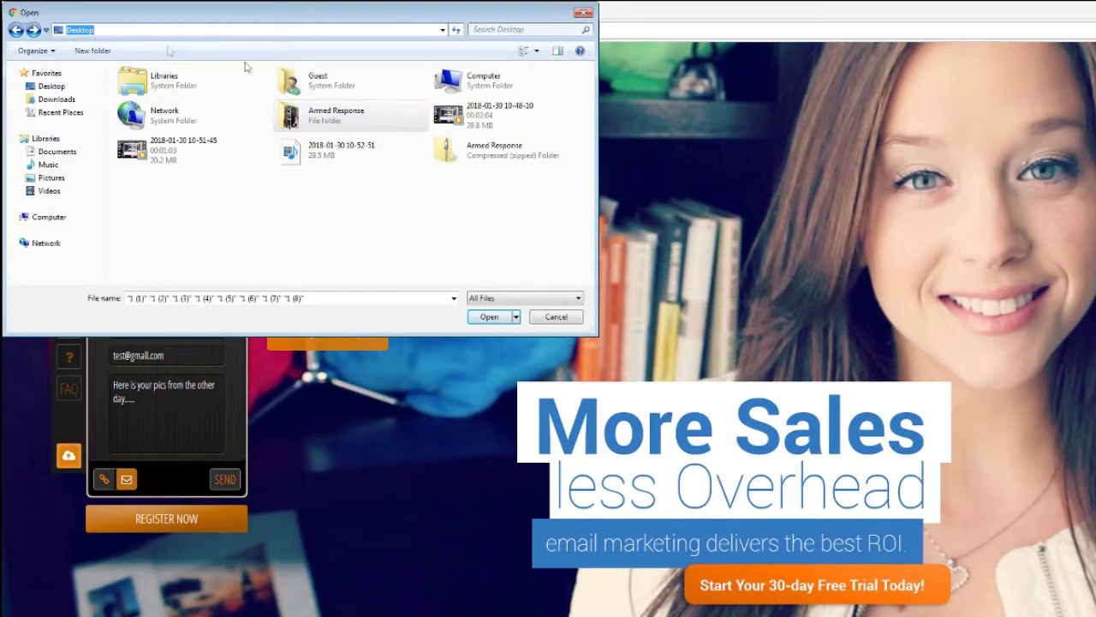
pyautogui.doubleClick(335, 116)
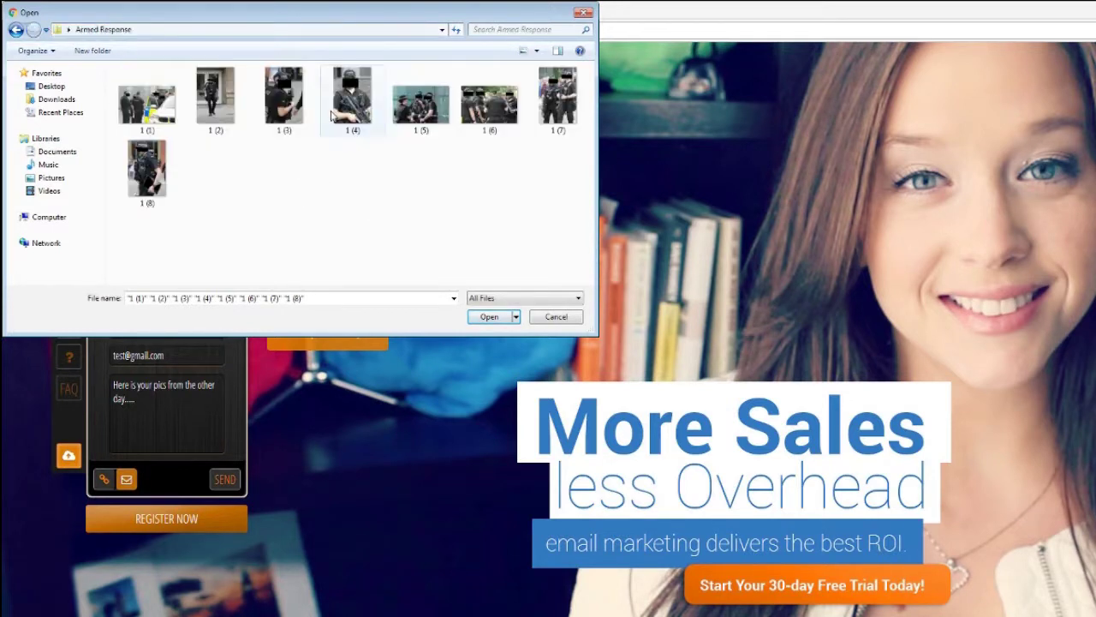
pyautogui.click(16, 30)
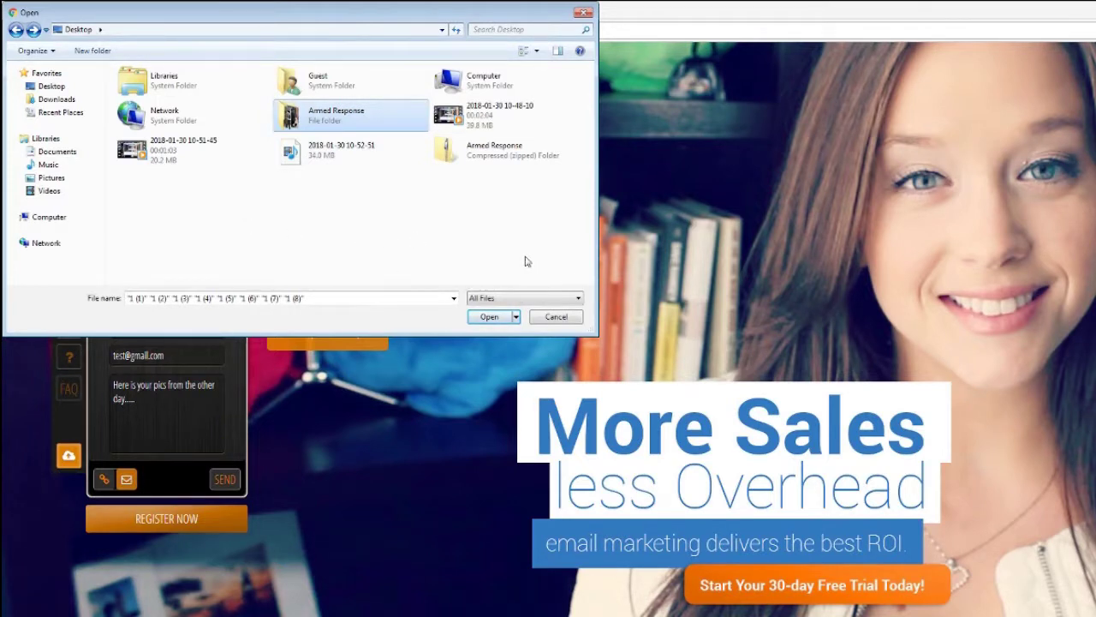
pyautogui.click(543, 317)
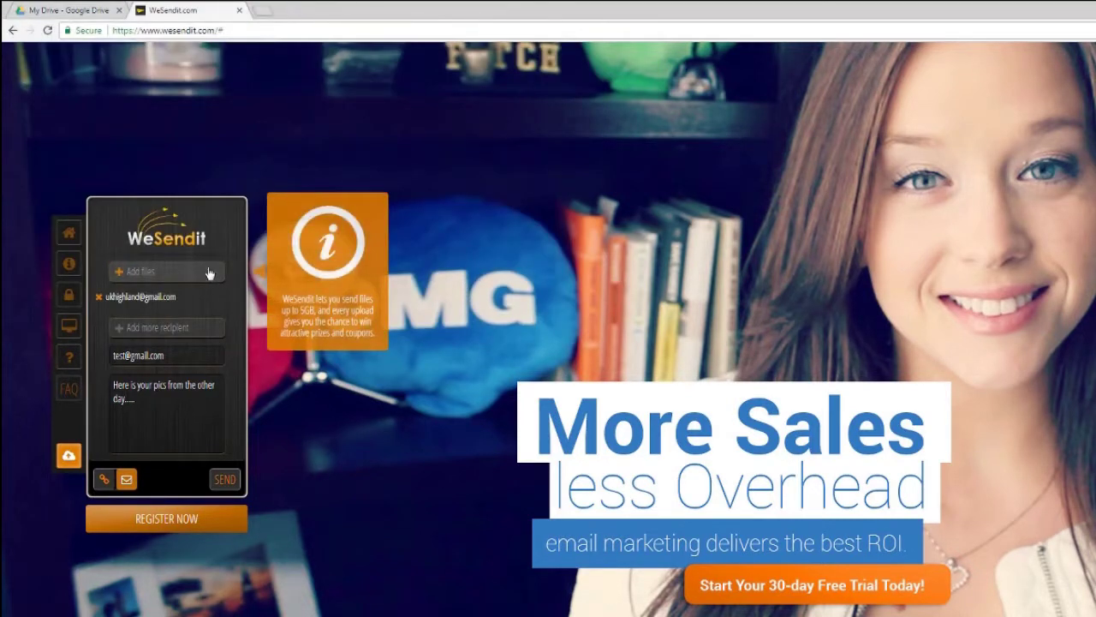
pyautogui.click(157, 281)
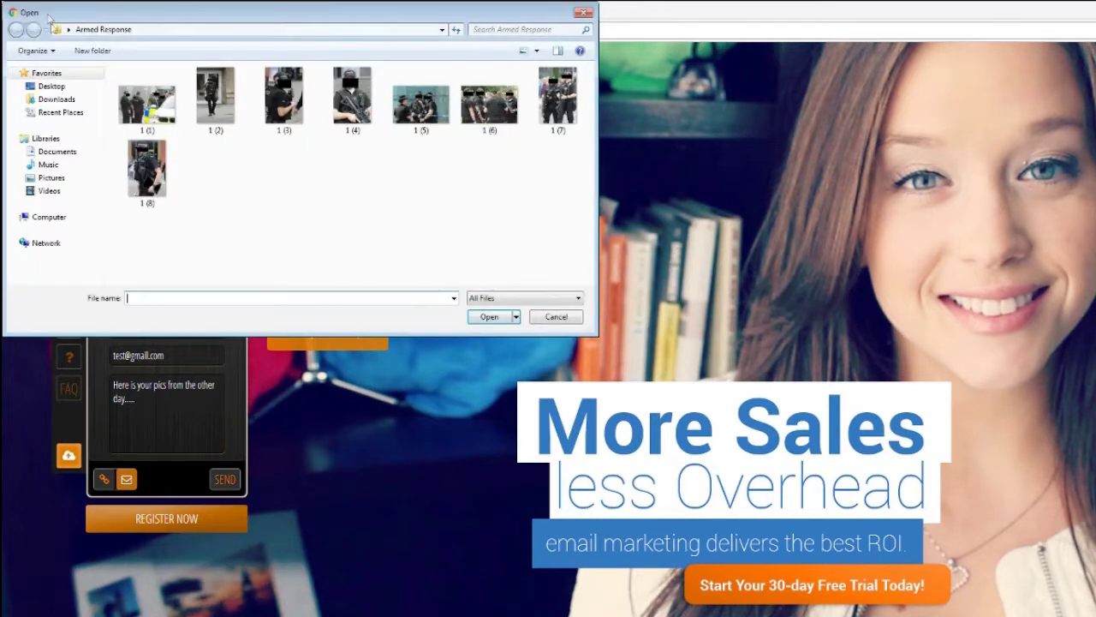
# Compress the Armed Response folder on the Desktop into a zipped folder.
pyautogui.click(68, 29)
pyautogui.click(77, 42)
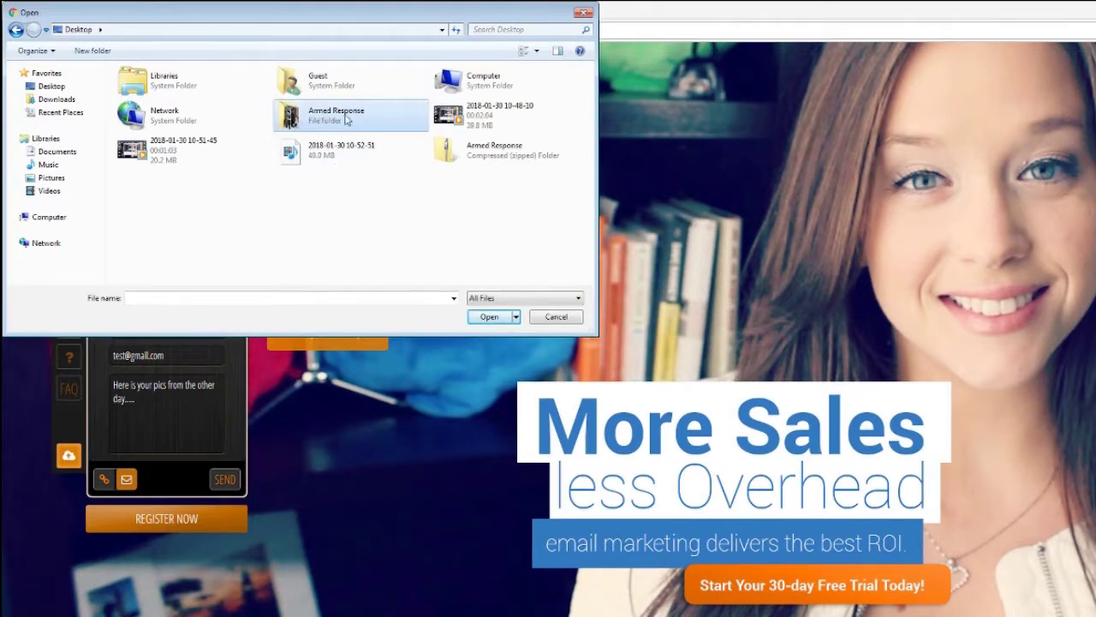
pyautogui.rightClick(335, 121)
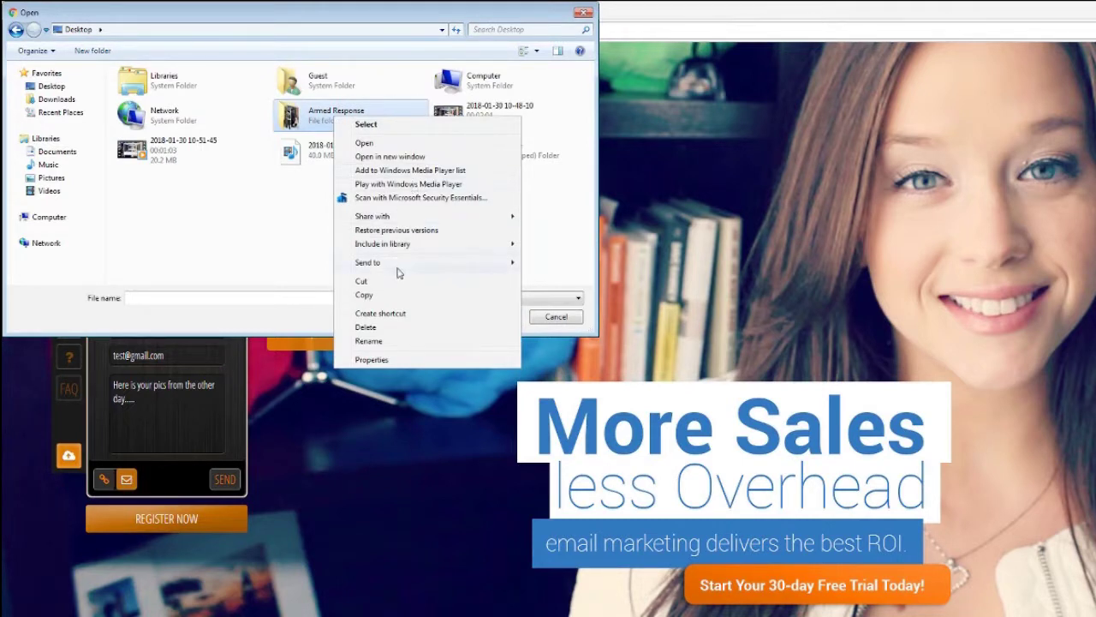
pyautogui.moveTo(398, 271)
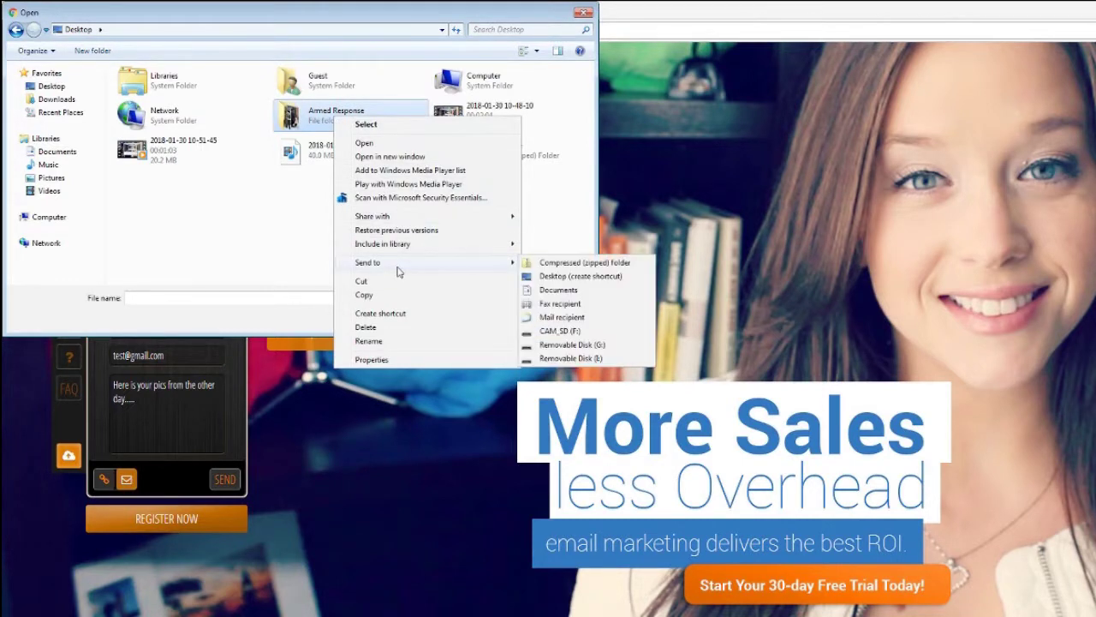
pyautogui.click(541, 265)
pyautogui.press('Return')
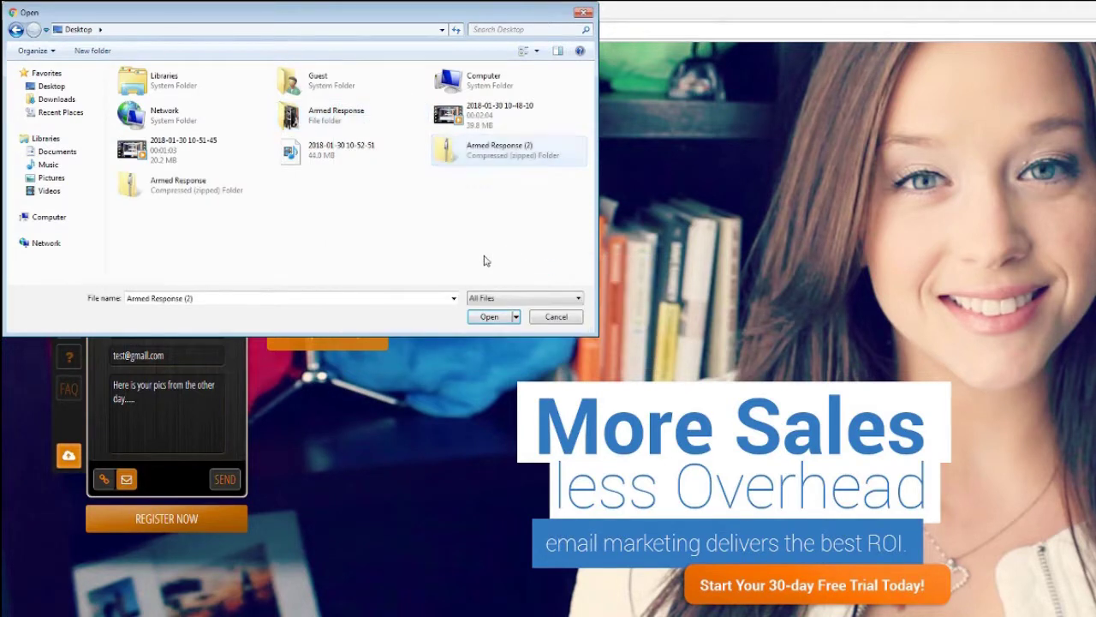
# Attach the Armed Response zip to the transfer and send it.
pyautogui.click(496, 161)
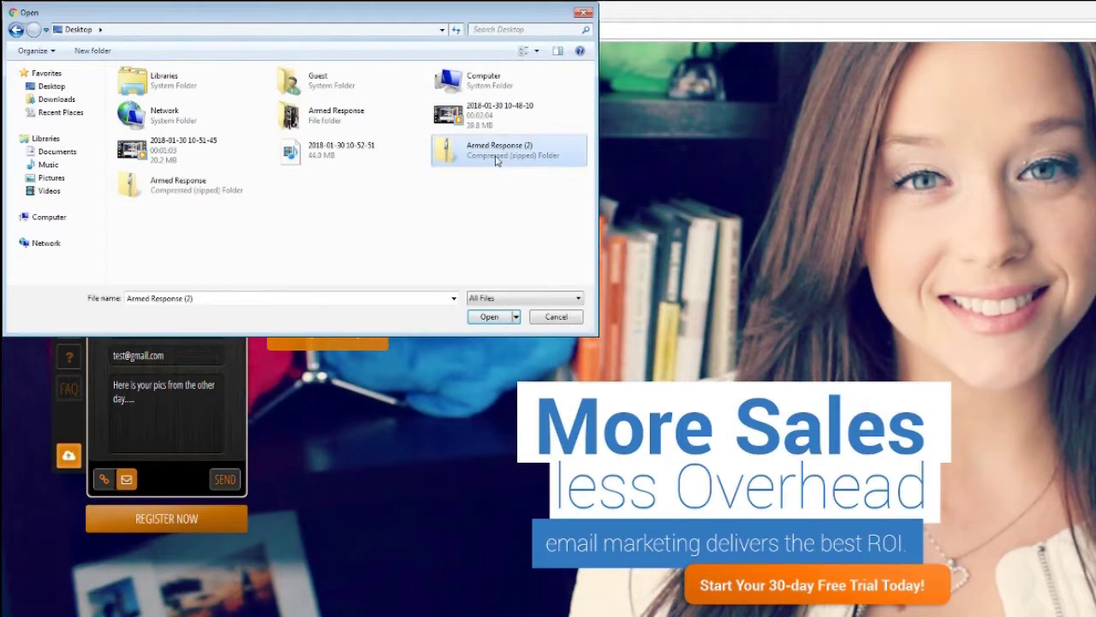
pyautogui.click(162, 197)
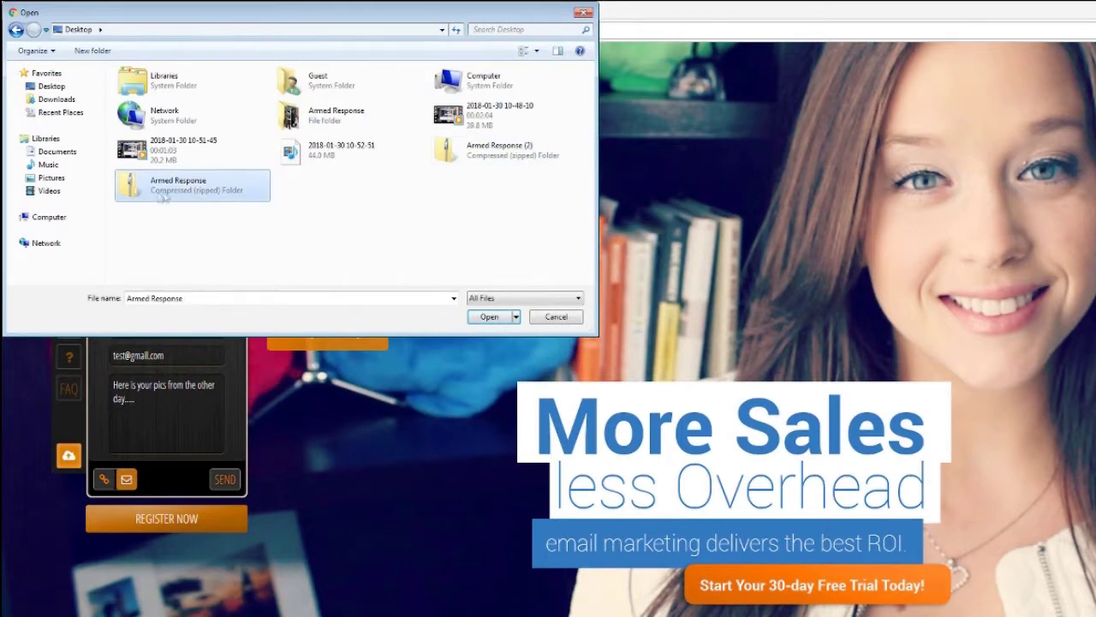
pyautogui.click(456, 154)
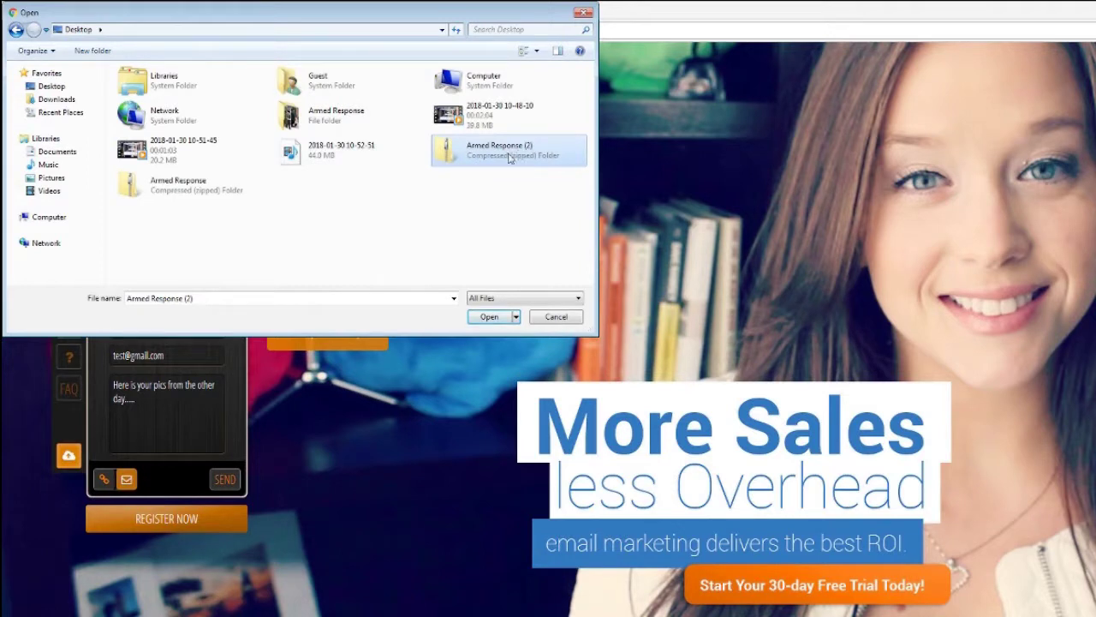
pyautogui.click(219, 204)
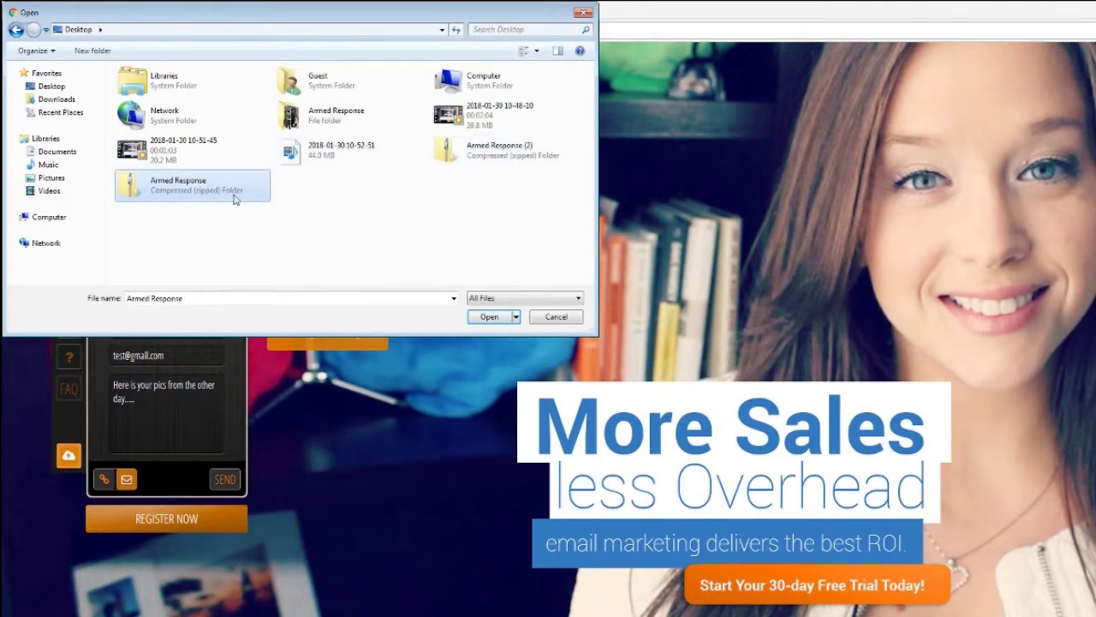
pyautogui.click(489, 316)
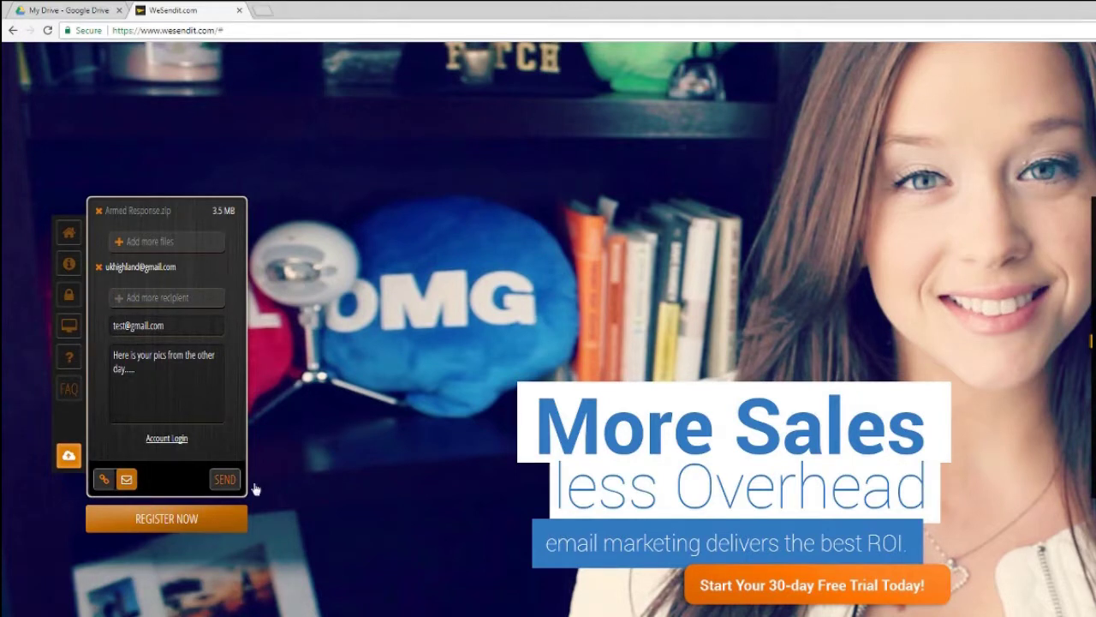
pyautogui.click(226, 482)
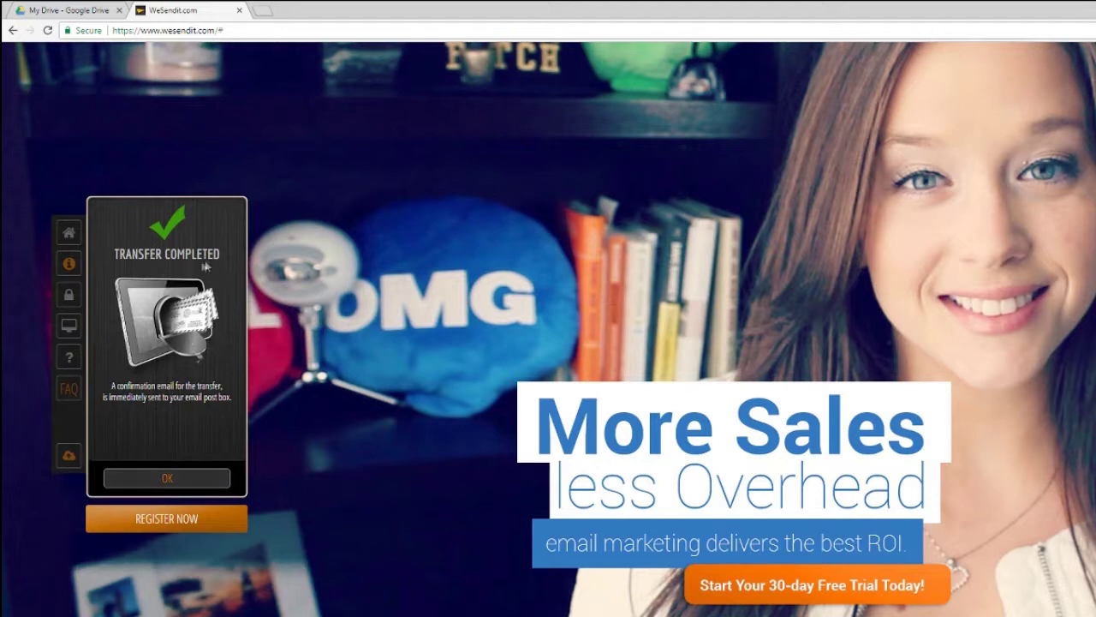
# Acknowledge the Transfer Completed notice with OK.
pyautogui.click(202, 480)
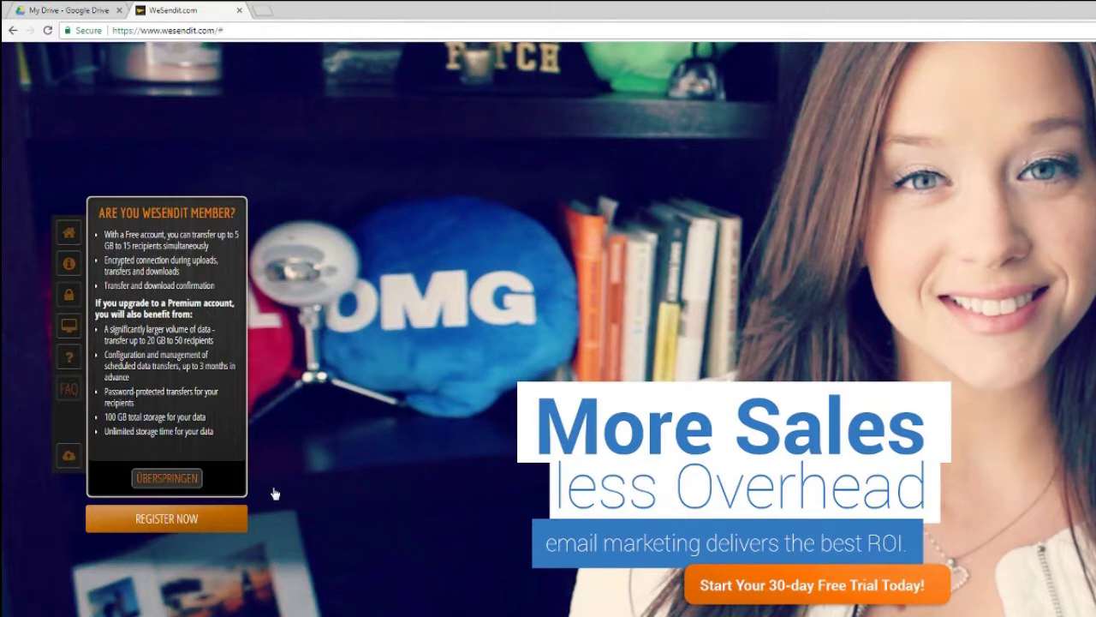
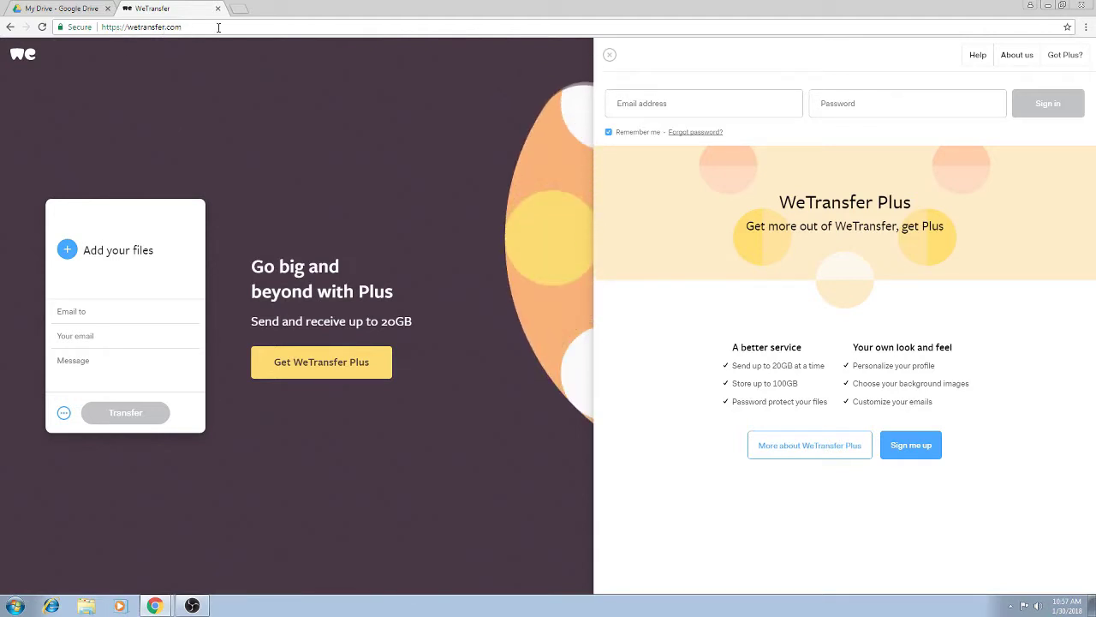
# Bring up WeTransfer's empty upload card, ready for the recipient's e-mail.
pyautogui.moveTo(139, 260)
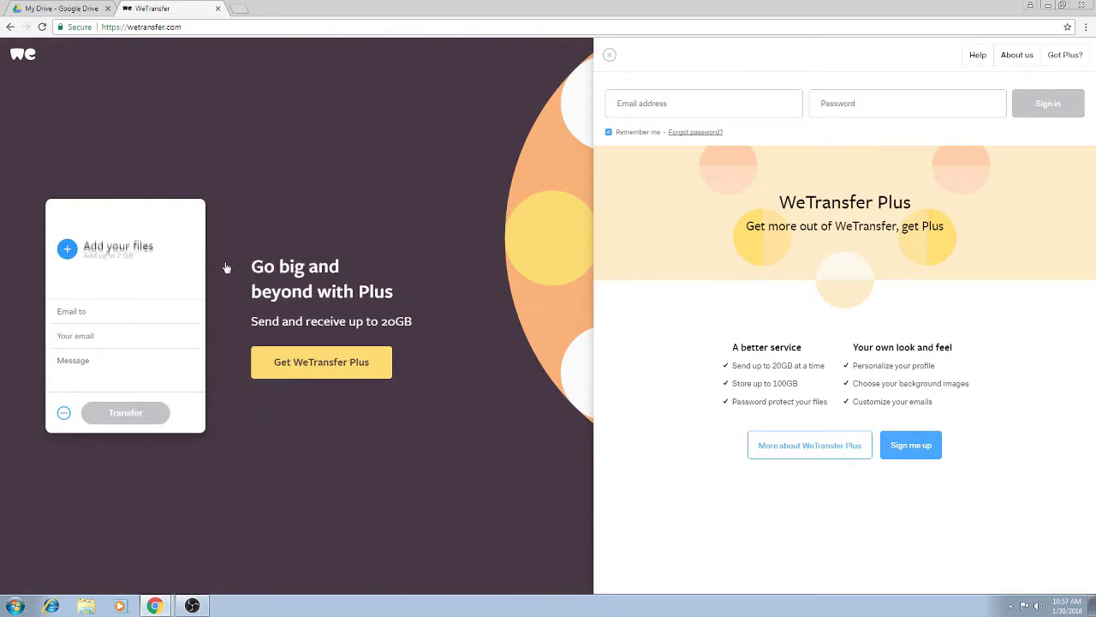
# Enter the recipient's e-mail address and your own sender e-mail address.
pyautogui.click(103, 311)
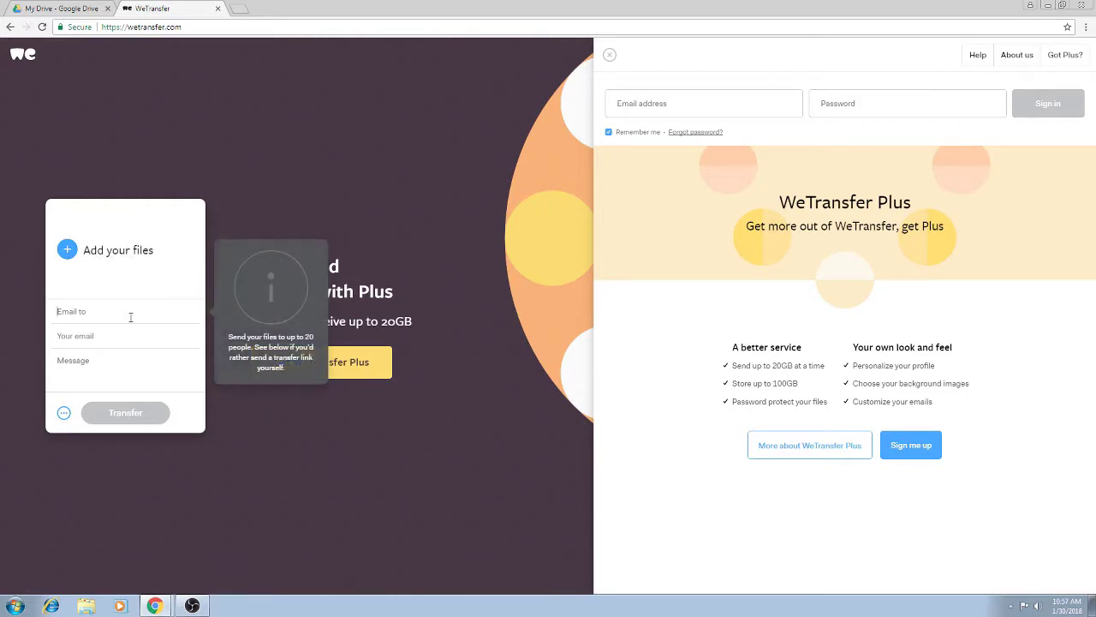
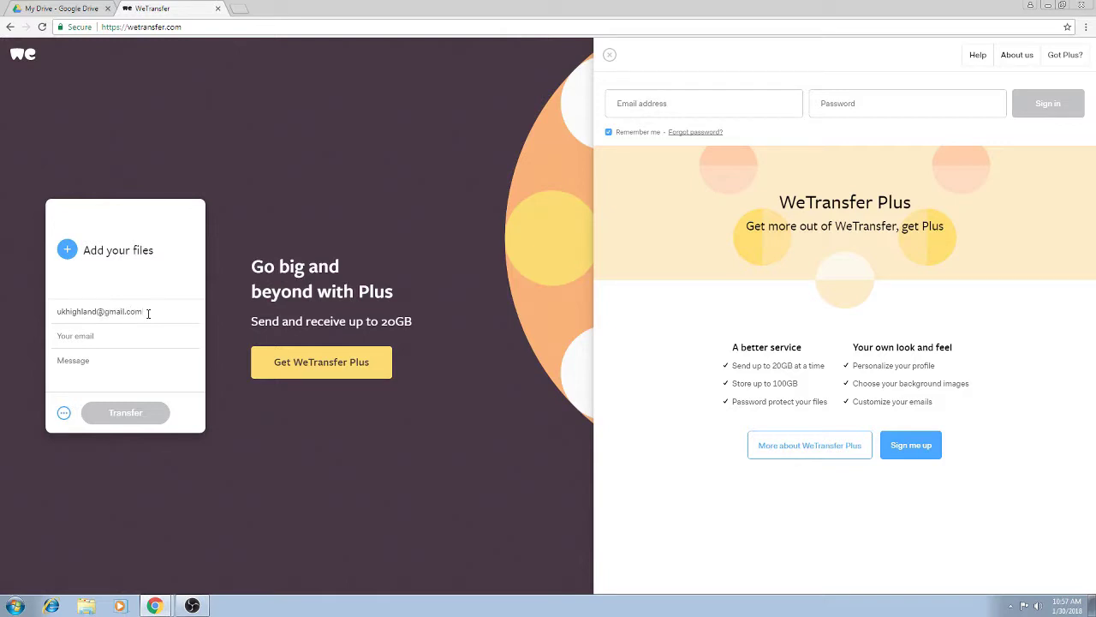
pyautogui.press('Tab')
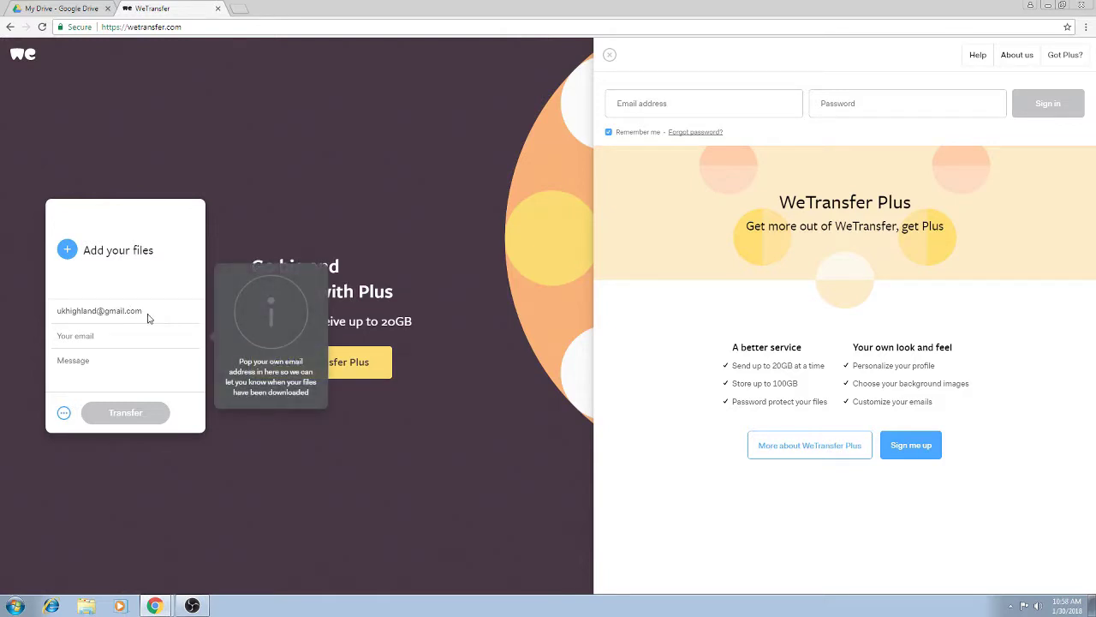
pyautogui.write('test')
pyautogui.press('Tab')
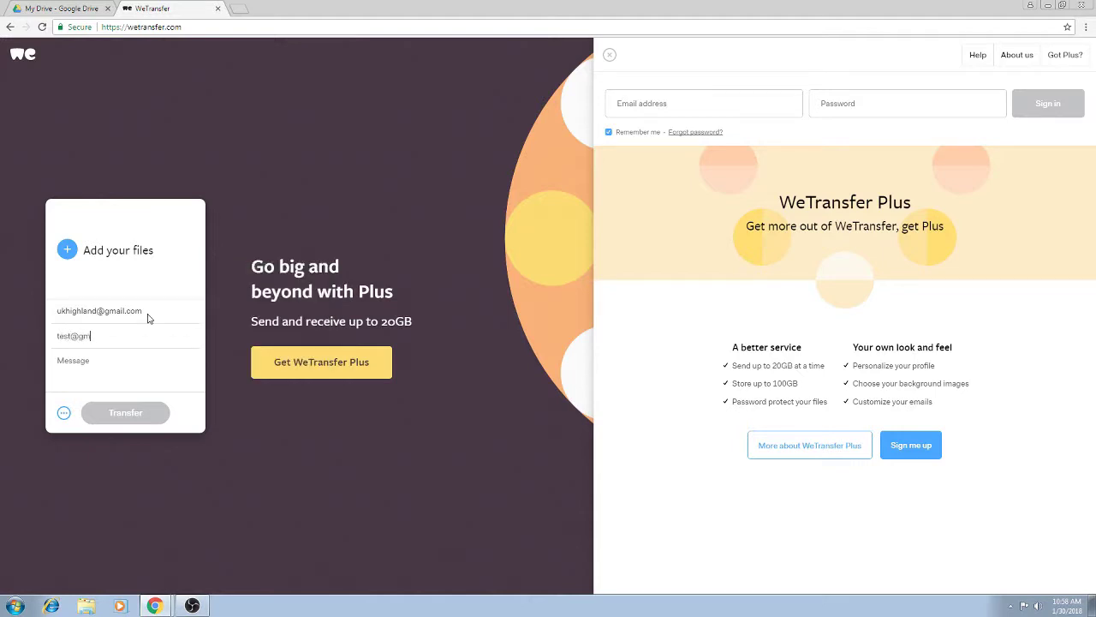
# Write the message 'Here is your pics from the other day'.
pyautogui.click(124, 368)
pyautogui.write('Here')
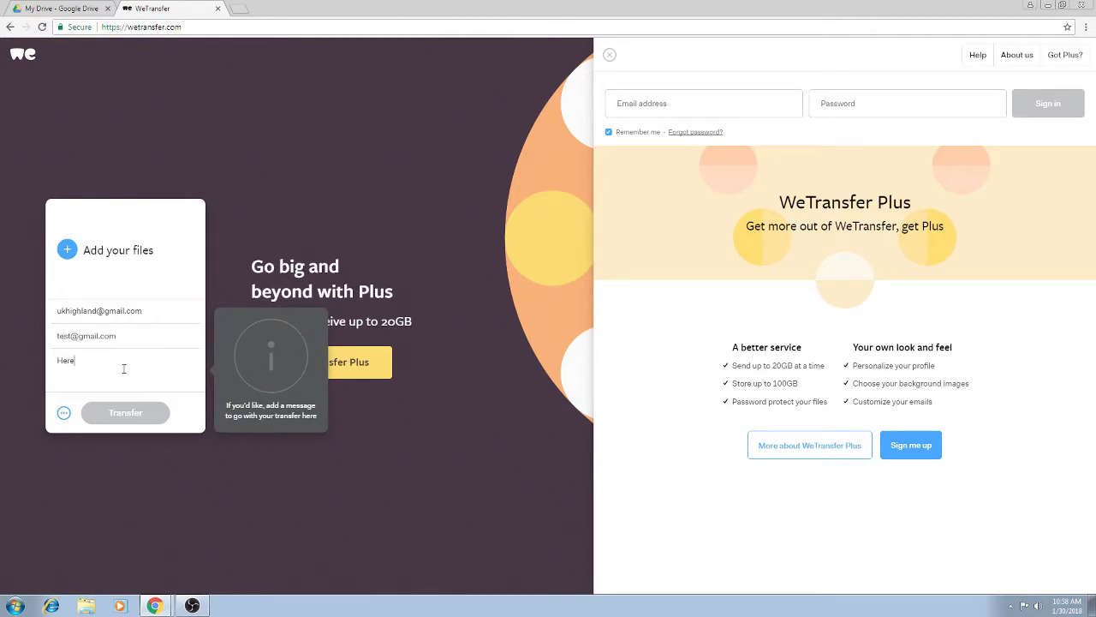
pyautogui.write(' is yourp')
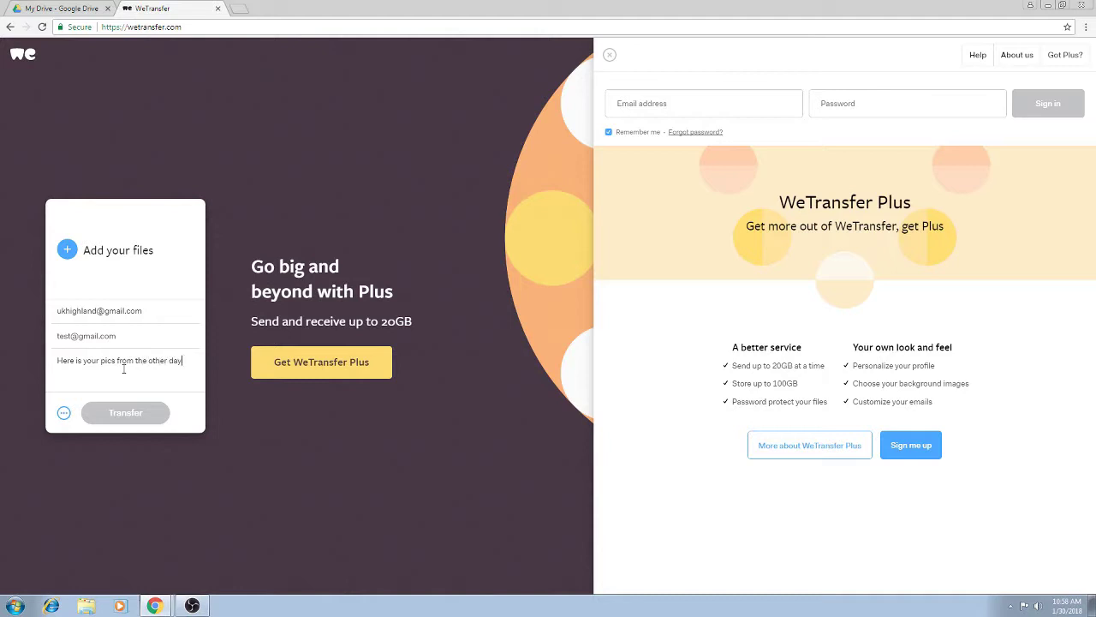
pyautogui.click(92, 266)
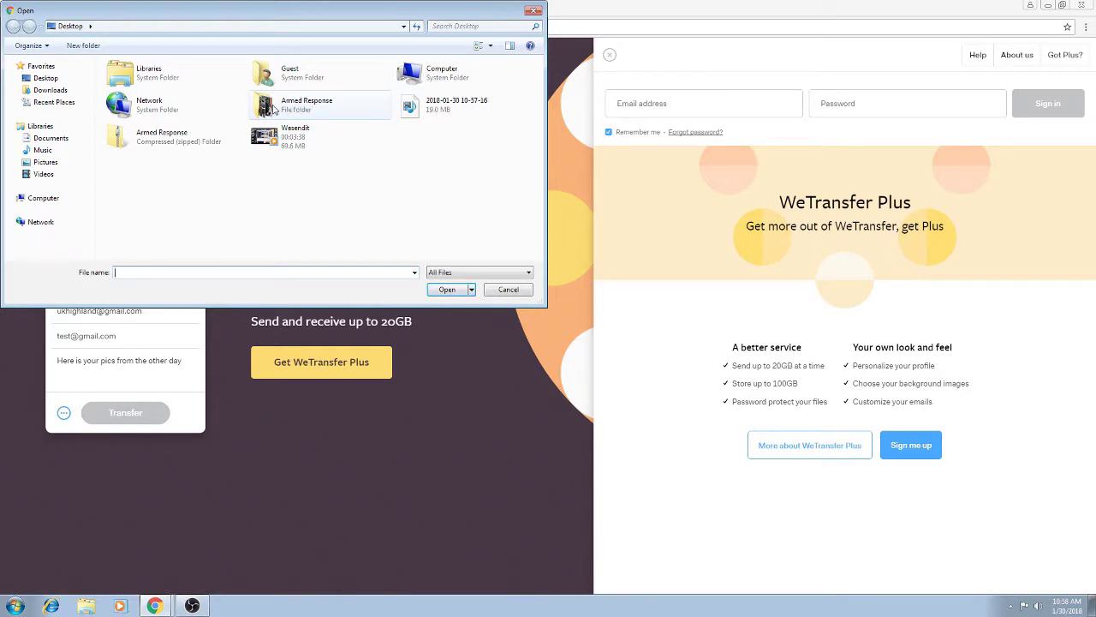
# Check the eight photos in Armed Response, then select the folder on the Desktop.
pyautogui.doubleClick(267, 106)
pyautogui.moveTo(518, 251); pyautogui.dragTo(140, 89)
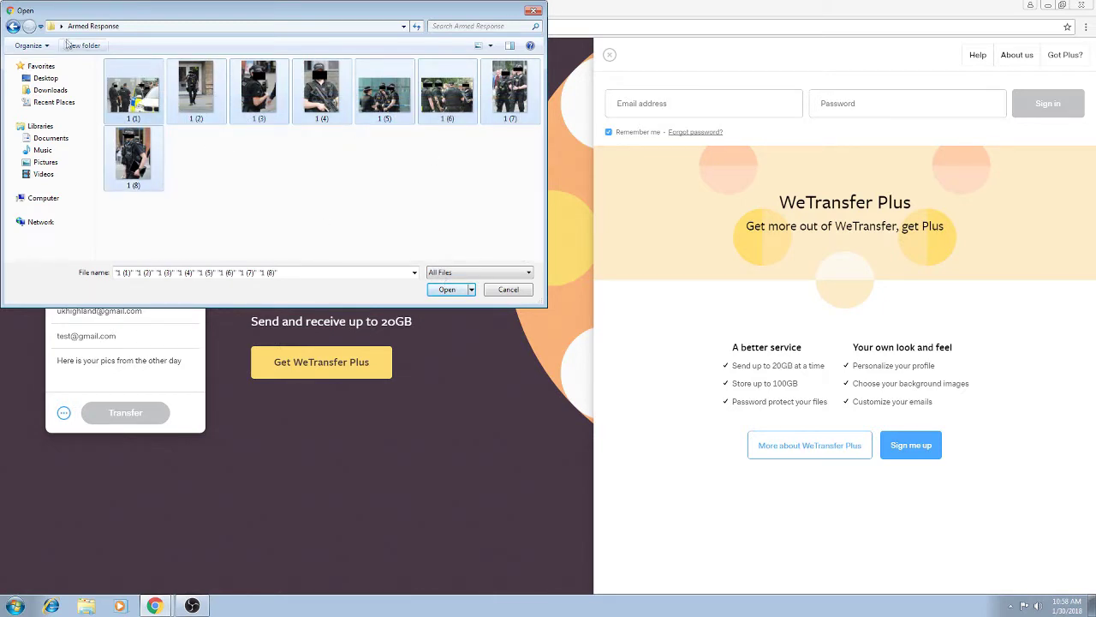
pyautogui.click(12, 26)
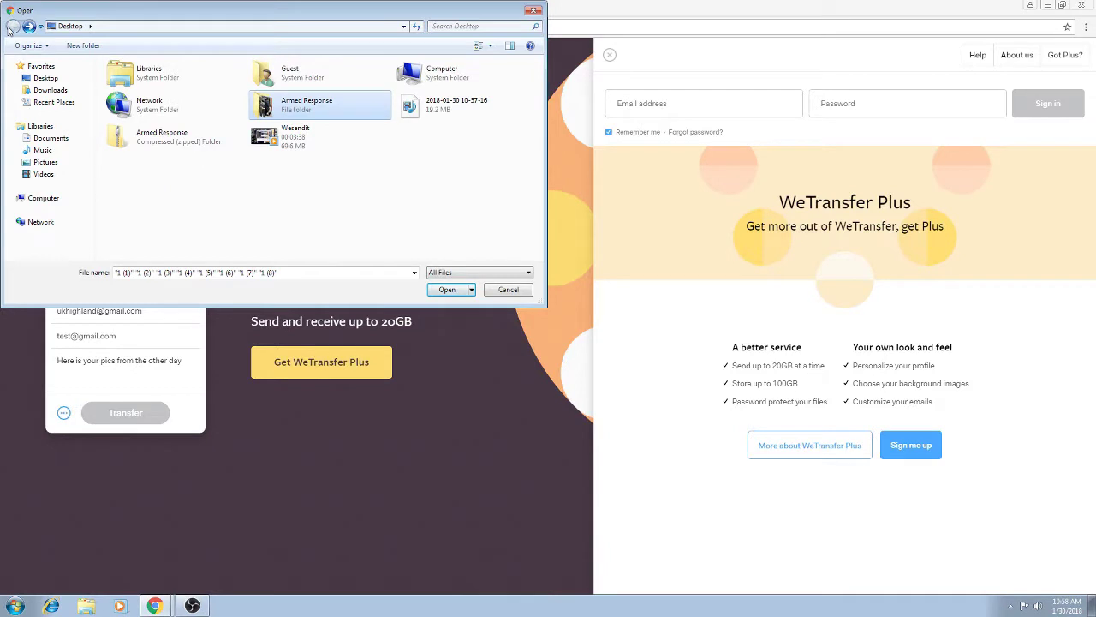
pyautogui.click(283, 114)
# Compress the Armed Response folder into a zip and attach Armed Response.zip.
pyautogui.rightClick(284, 110)
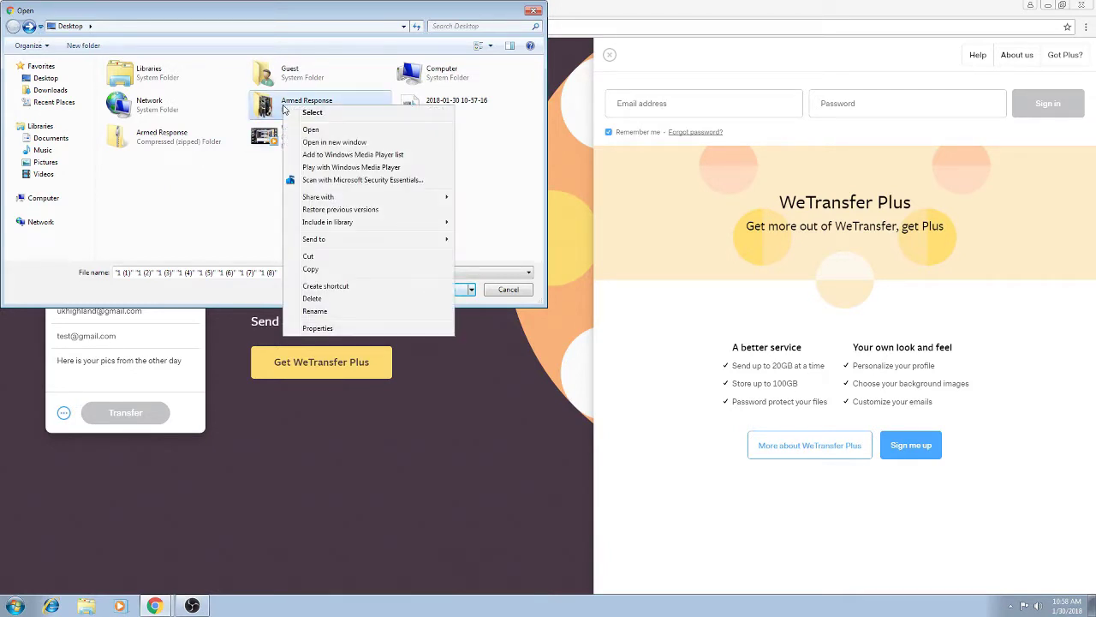
pyautogui.moveTo(362, 244)
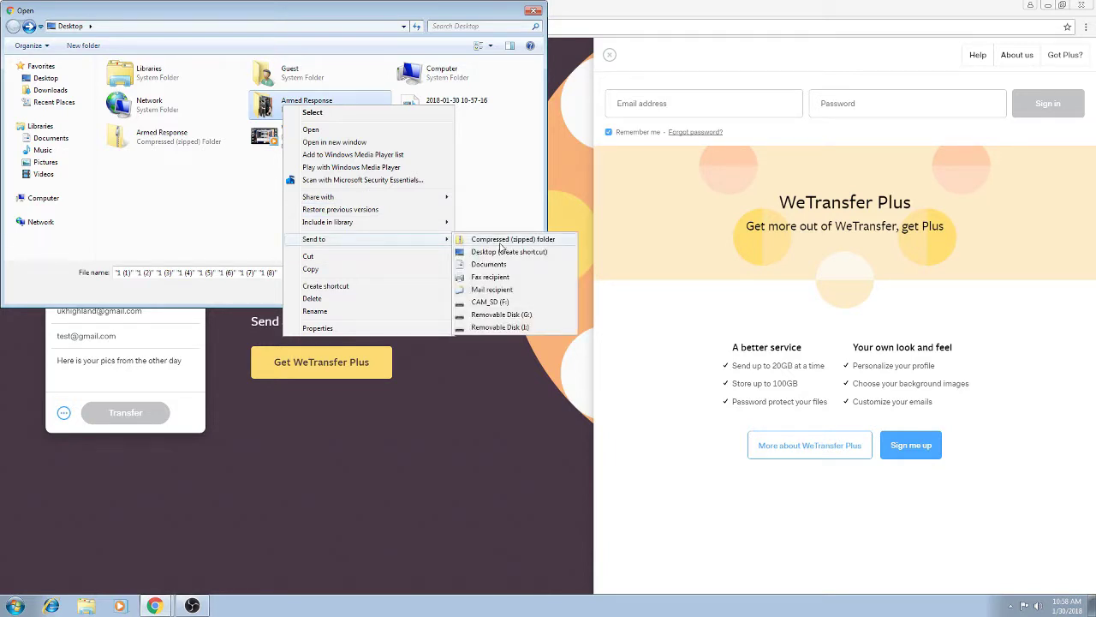
pyautogui.click(136, 225)
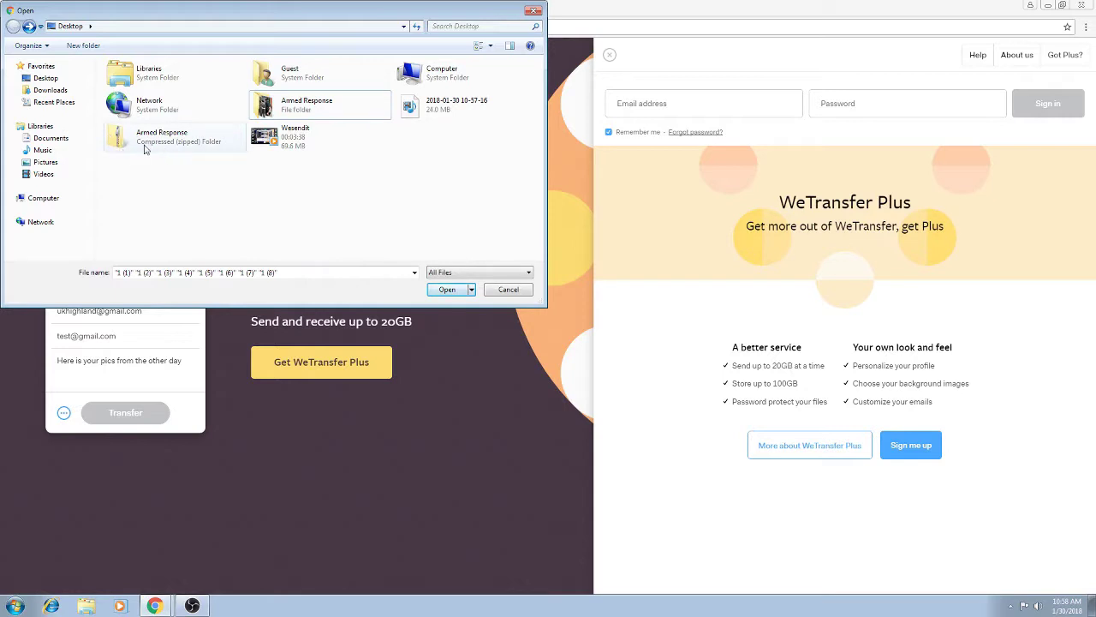
pyautogui.click(144, 149)
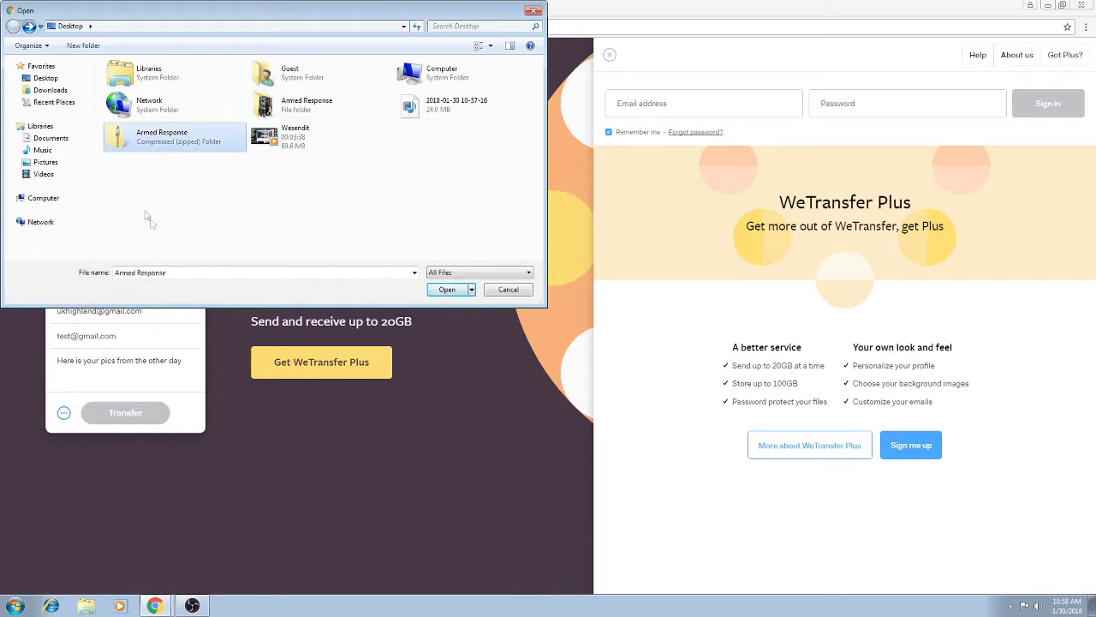
pyautogui.click(444, 290)
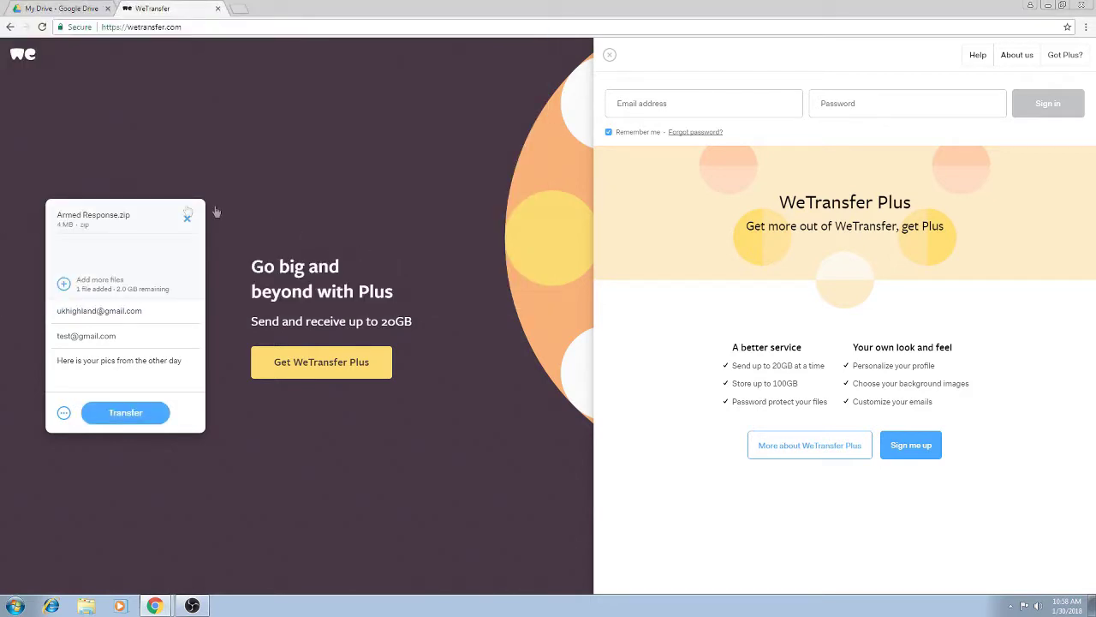
# Send the Armed Response.zip transfer and wait for 'You're done!'.
pyautogui.click(137, 415)
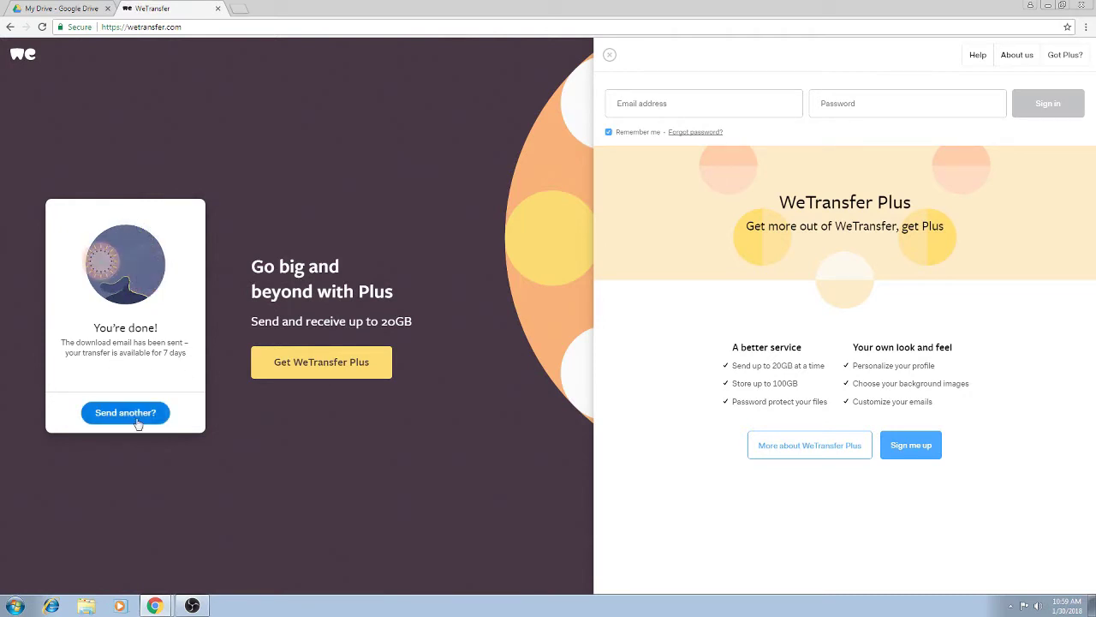
# Open Gmail in a new tab and open the WeTransfer notification for Armed Response.zip.
pyautogui.click(239, 8)
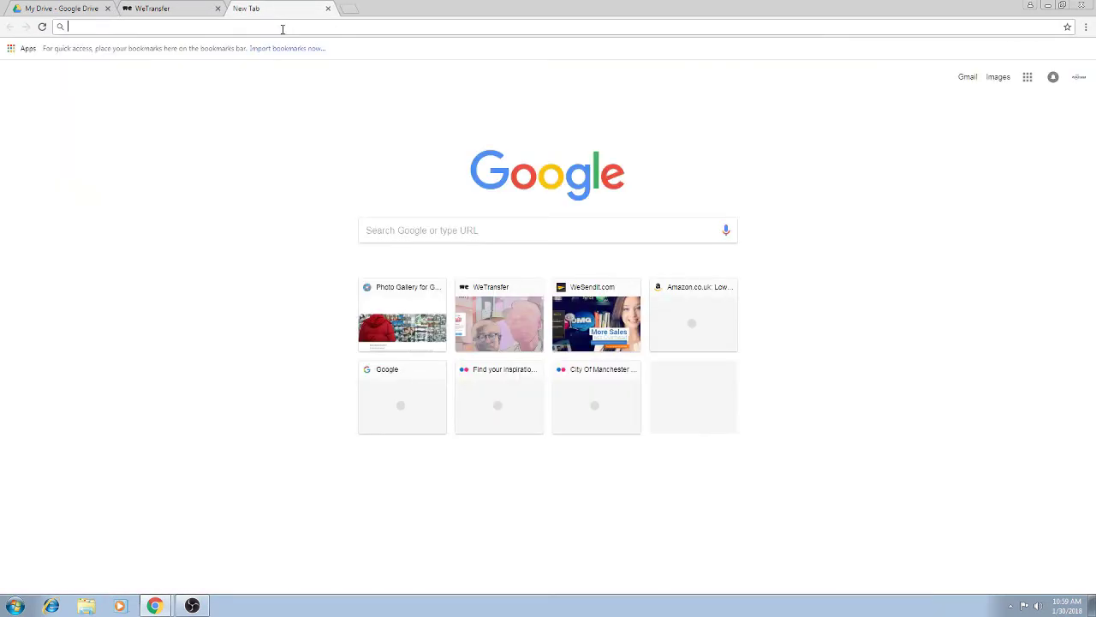
pyautogui.write('g')
pyautogui.press('Return')
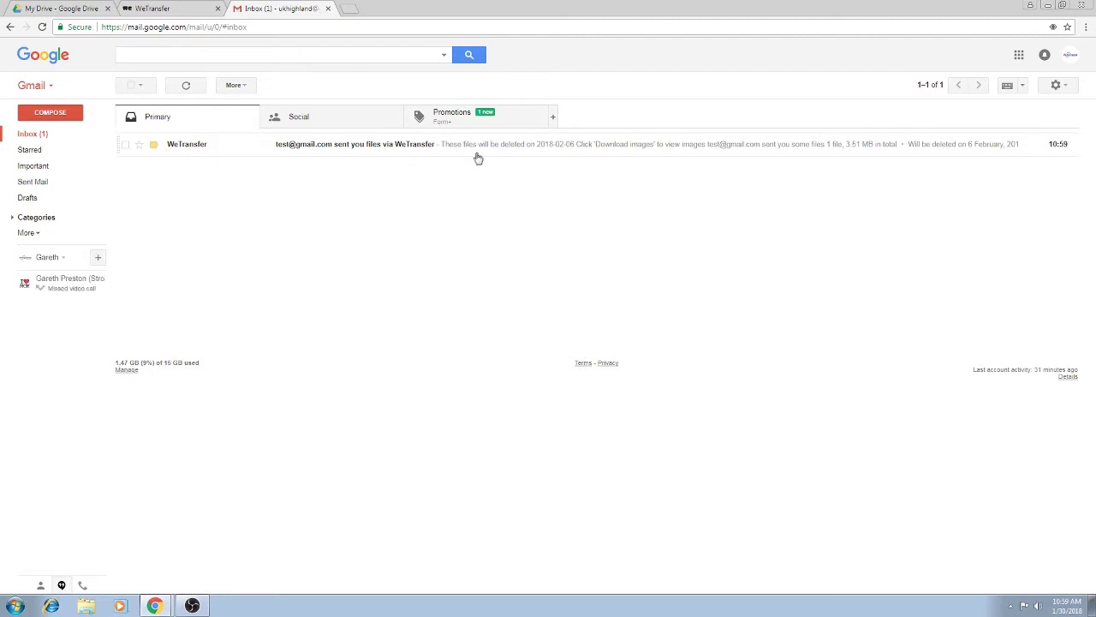
pyautogui.click(396, 149)
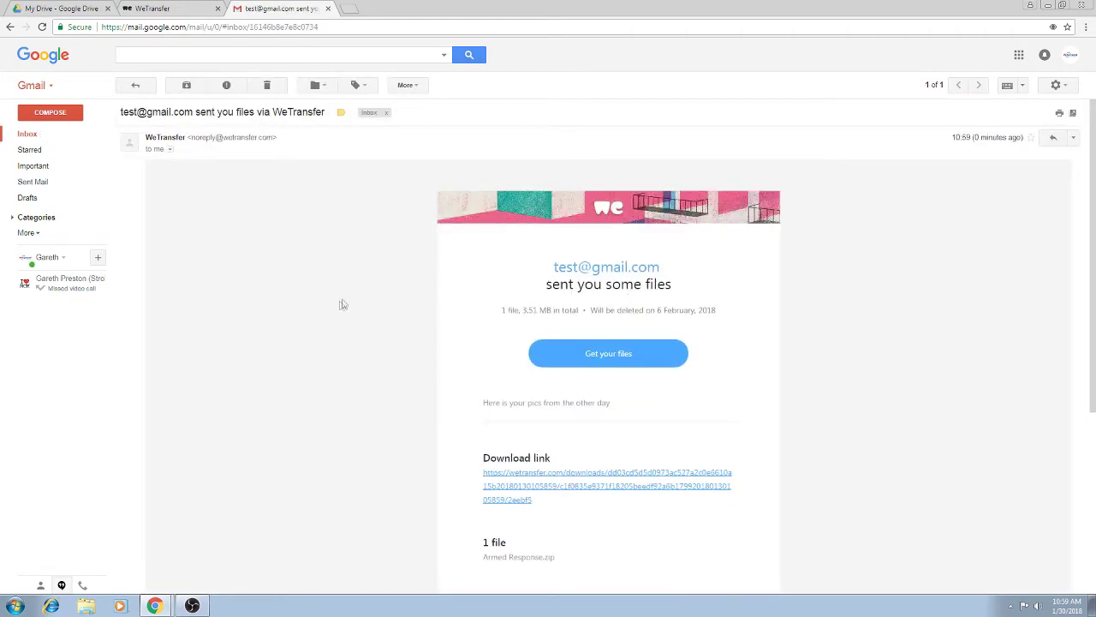
# Download Armed Response.zip from the email link, view it in Downloads, and return to the inbox.
pyautogui.click(506, 501)
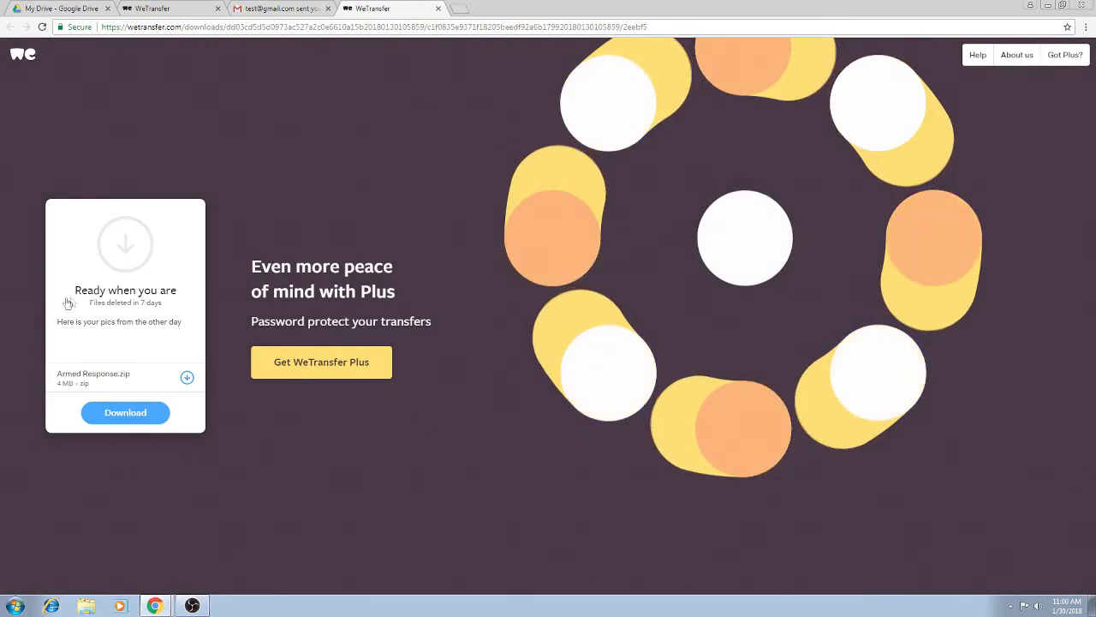
pyautogui.click(147, 417)
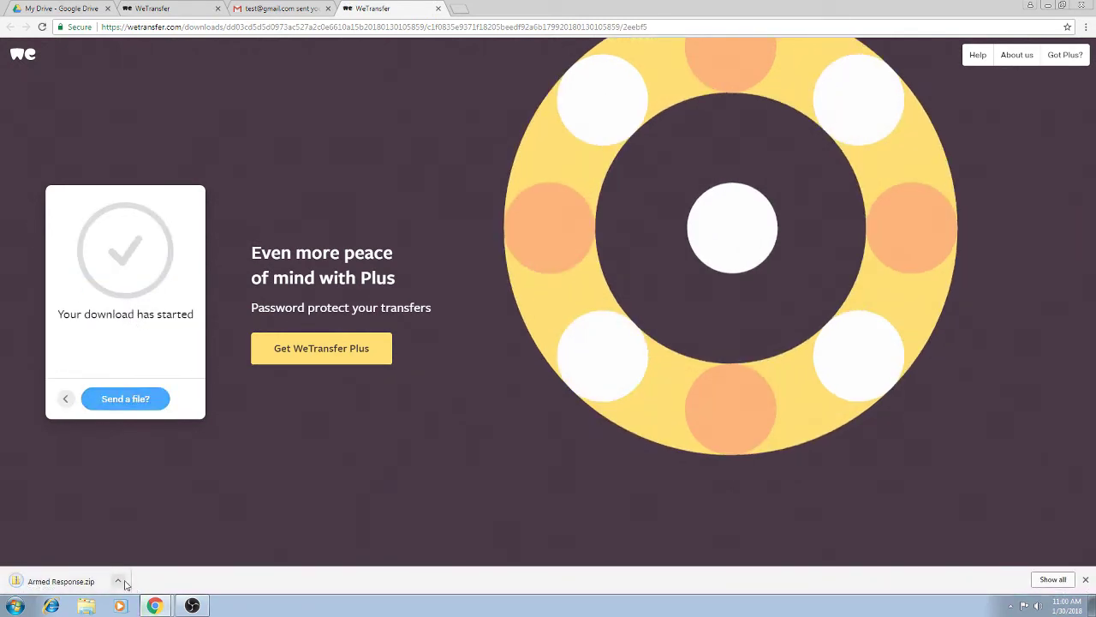
pyautogui.click(118, 581)
pyautogui.click(178, 543)
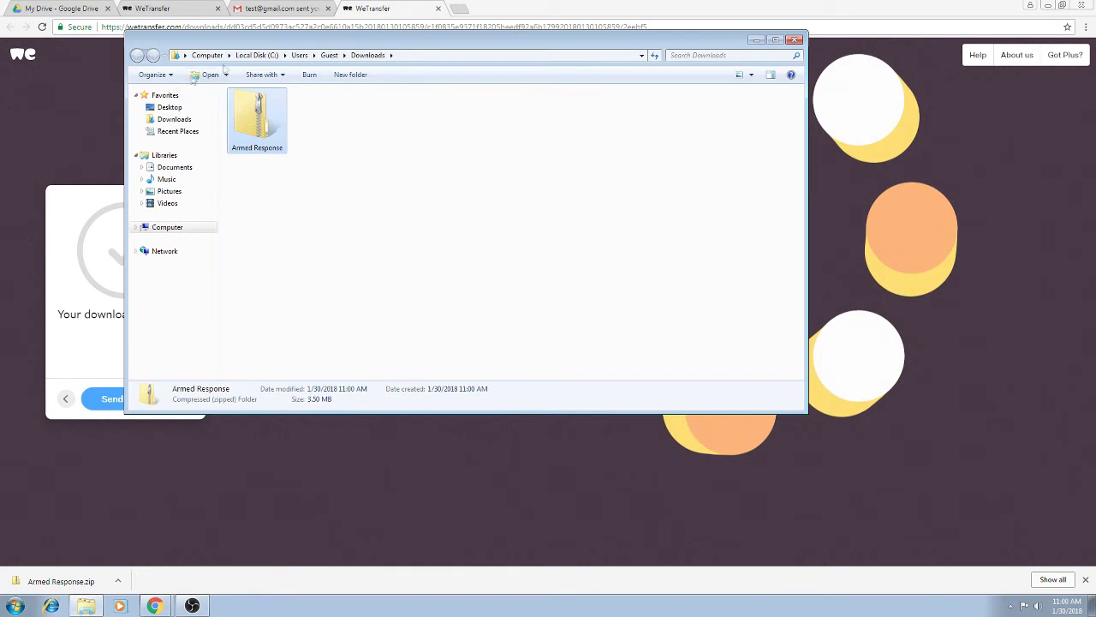
pyautogui.click(281, 8)
pyautogui.click(83, 135)
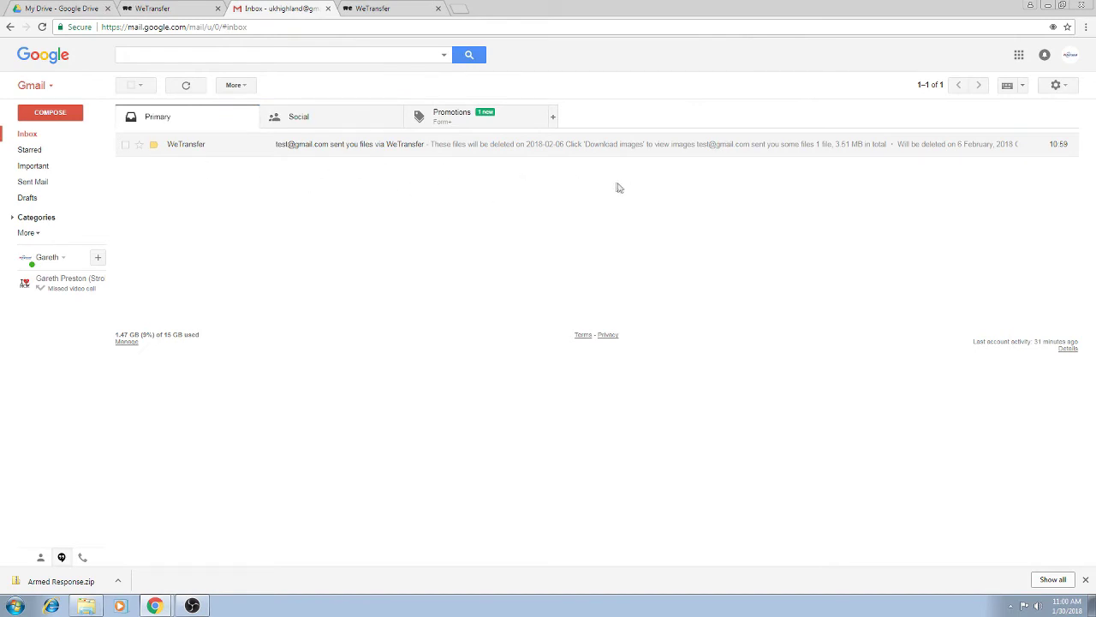
# Load wesendit.com in the Gmail tab.
pyautogui.click(181, 8)
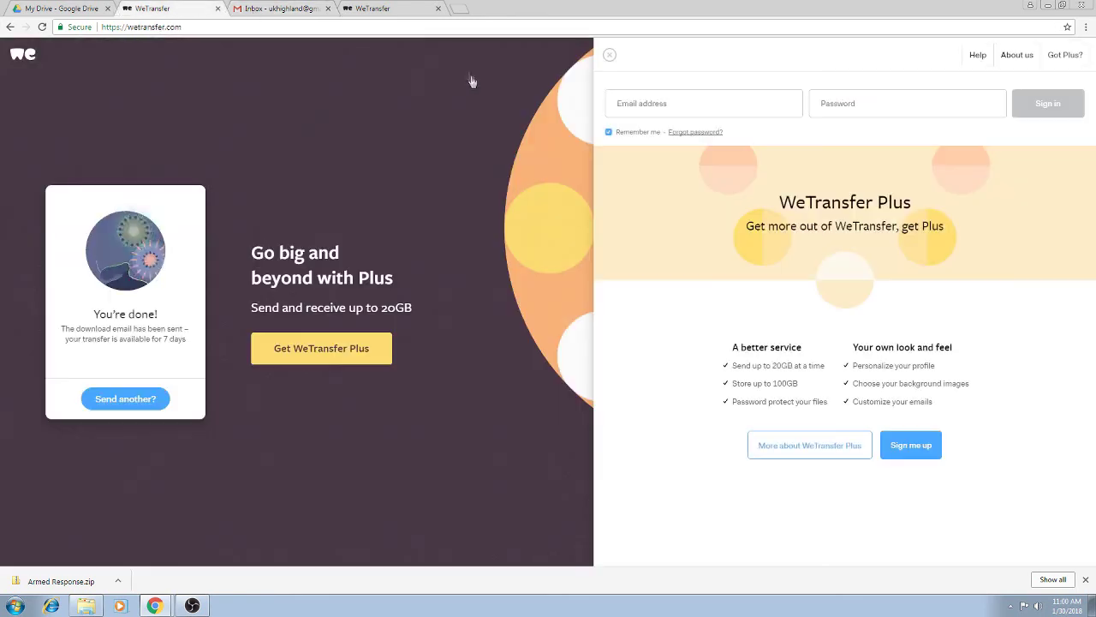
pyautogui.click(281, 9)
pyautogui.click(282, 26)
pyautogui.write('wesend')
pyautogui.press('Return')
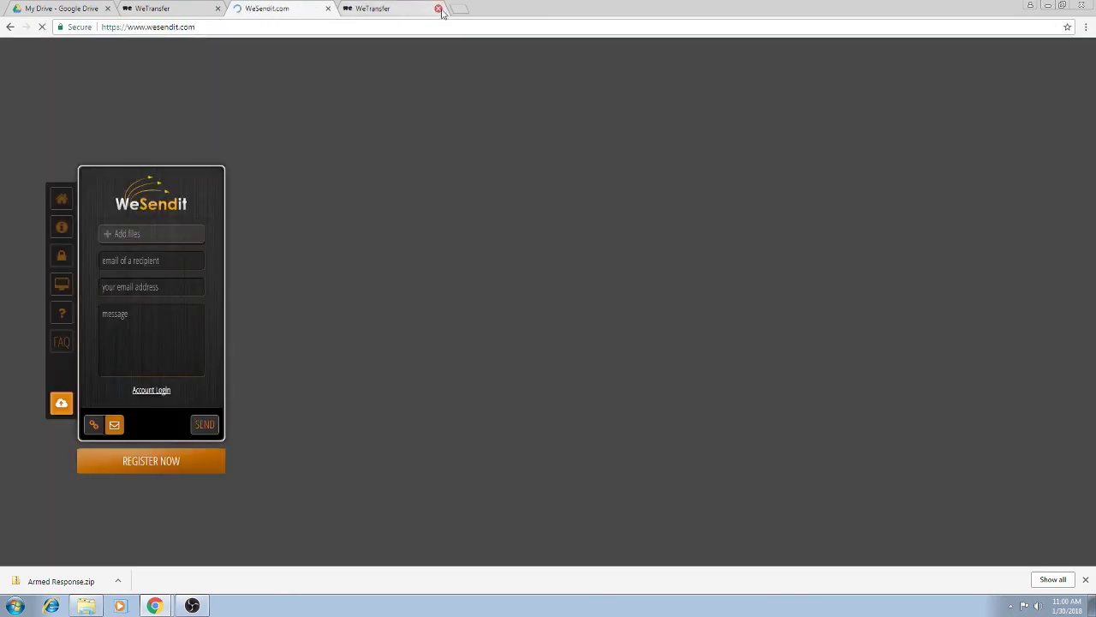